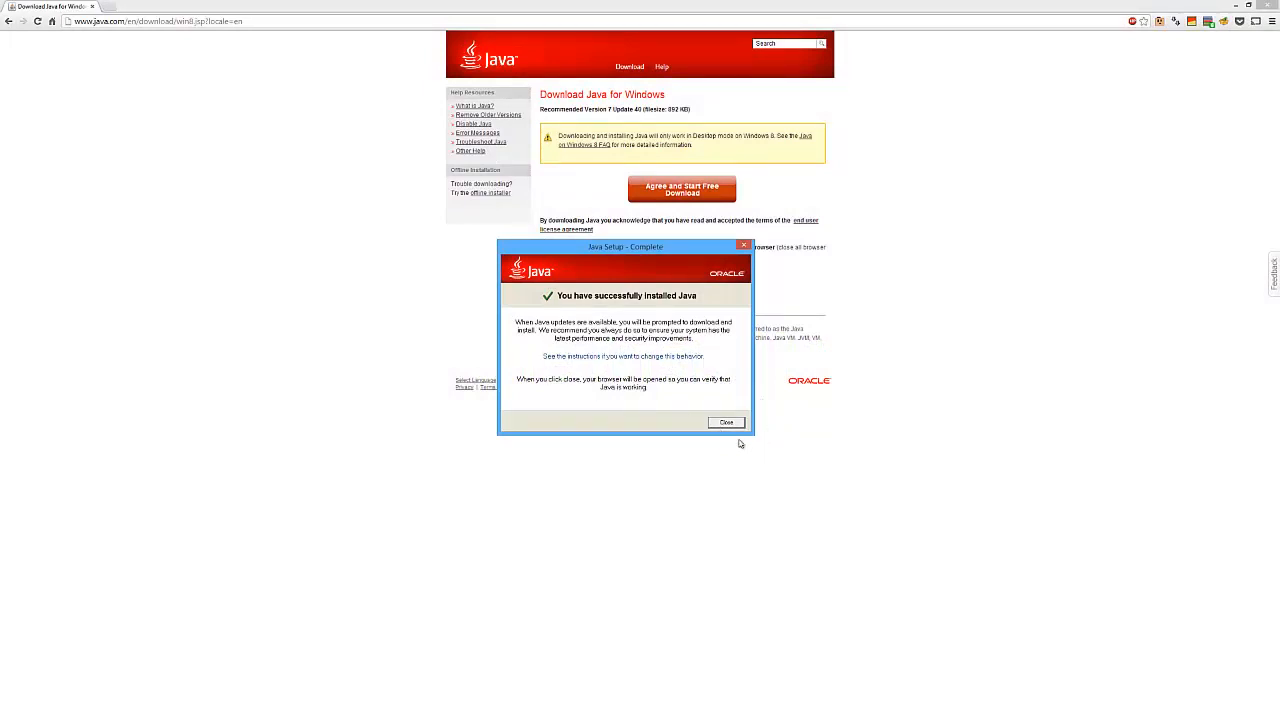
# Close the Java installer and download Eclipse Standard 4.3.1 for Windows 64 Bit from the suggested mirror
pyautogui.click(727, 423)
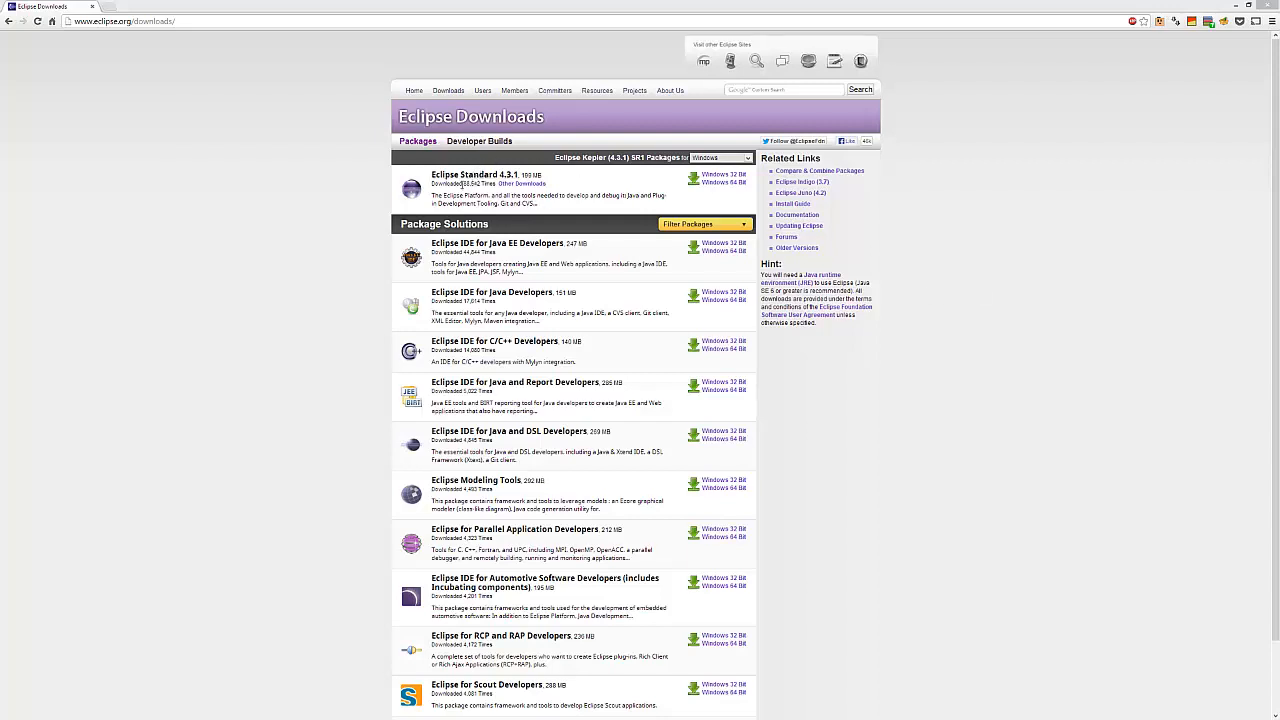
pyautogui.click(733, 184)
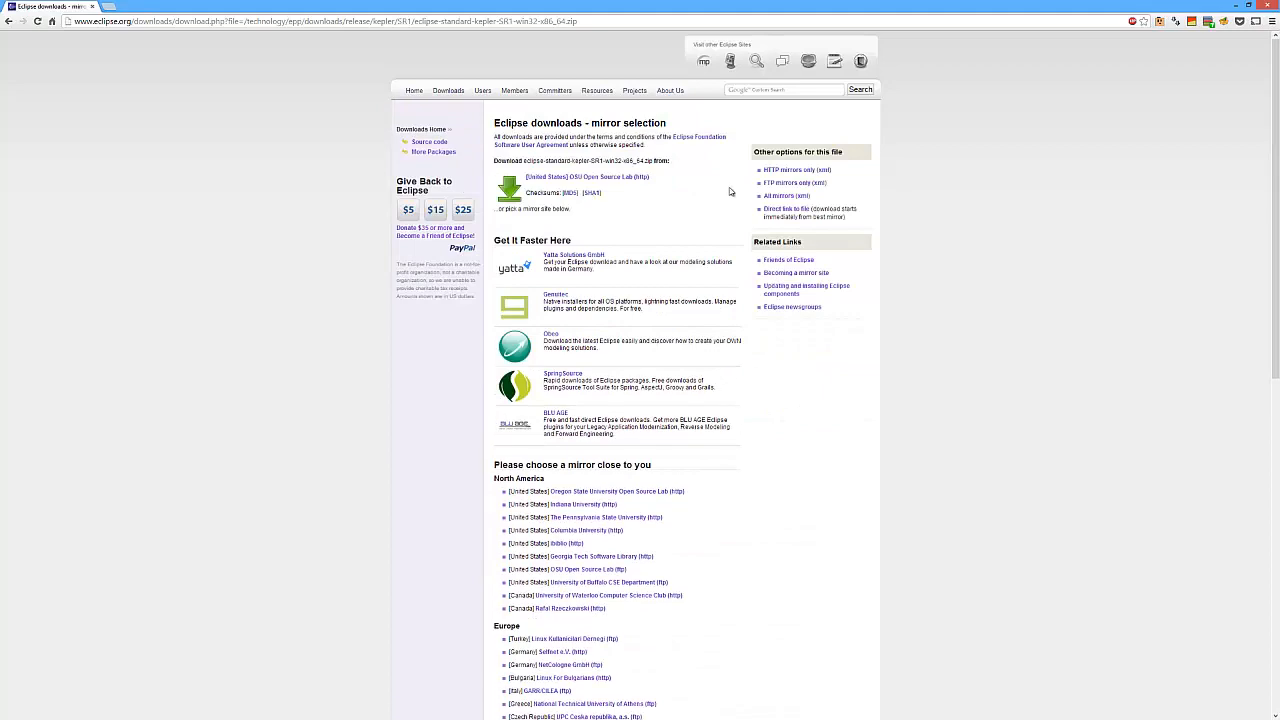
pyautogui.click(606, 180)
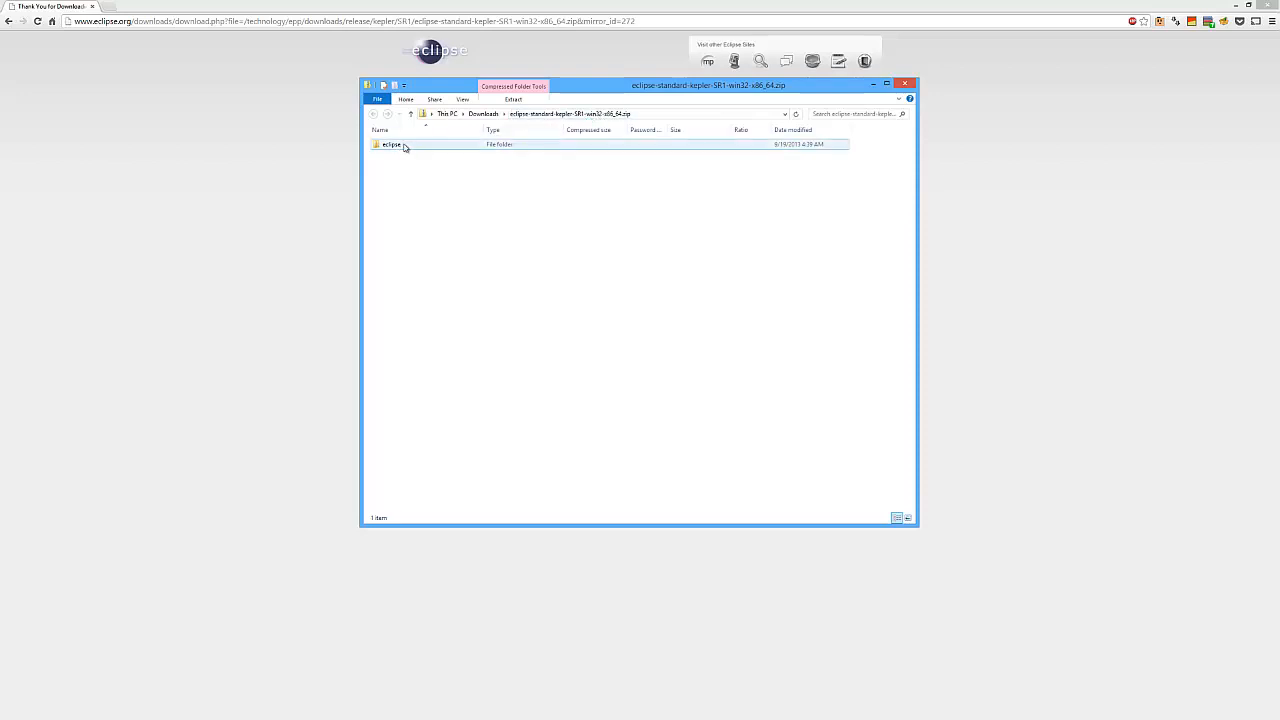
# Copy the eclipse folder out of the downloaded zip archive
pyautogui.click(399, 147)
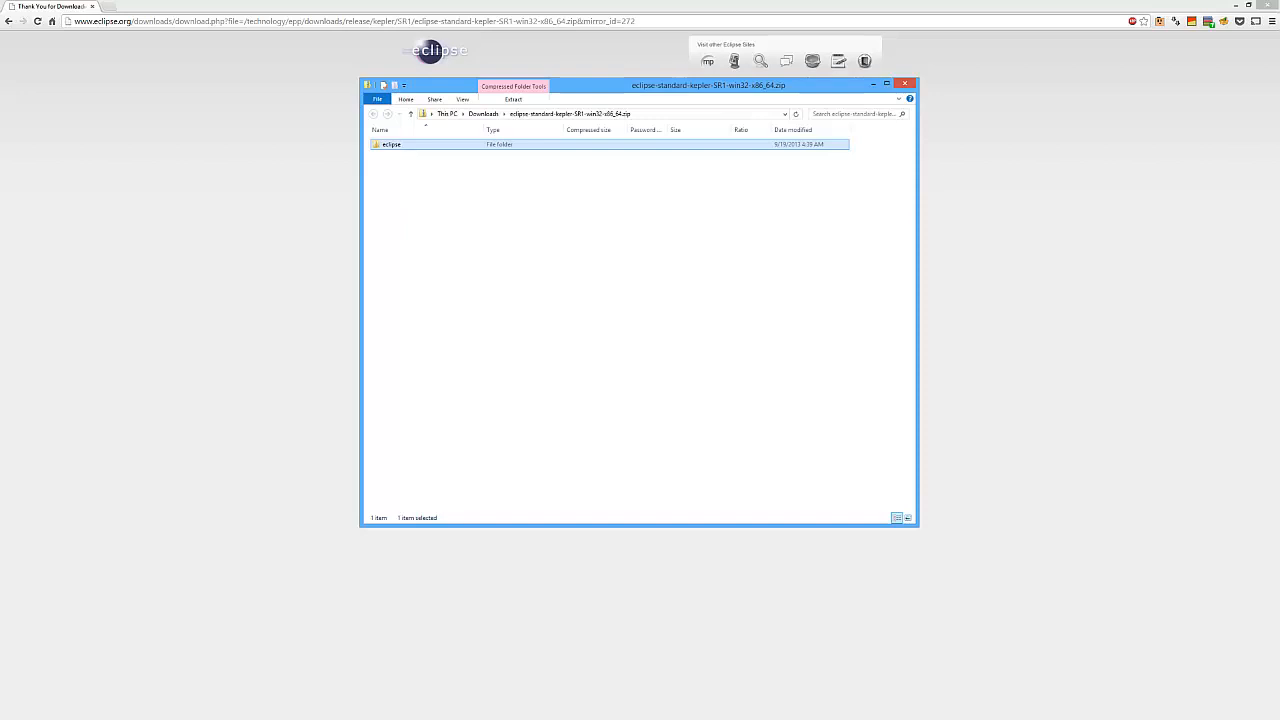
pyautogui.rightClick(394, 145)
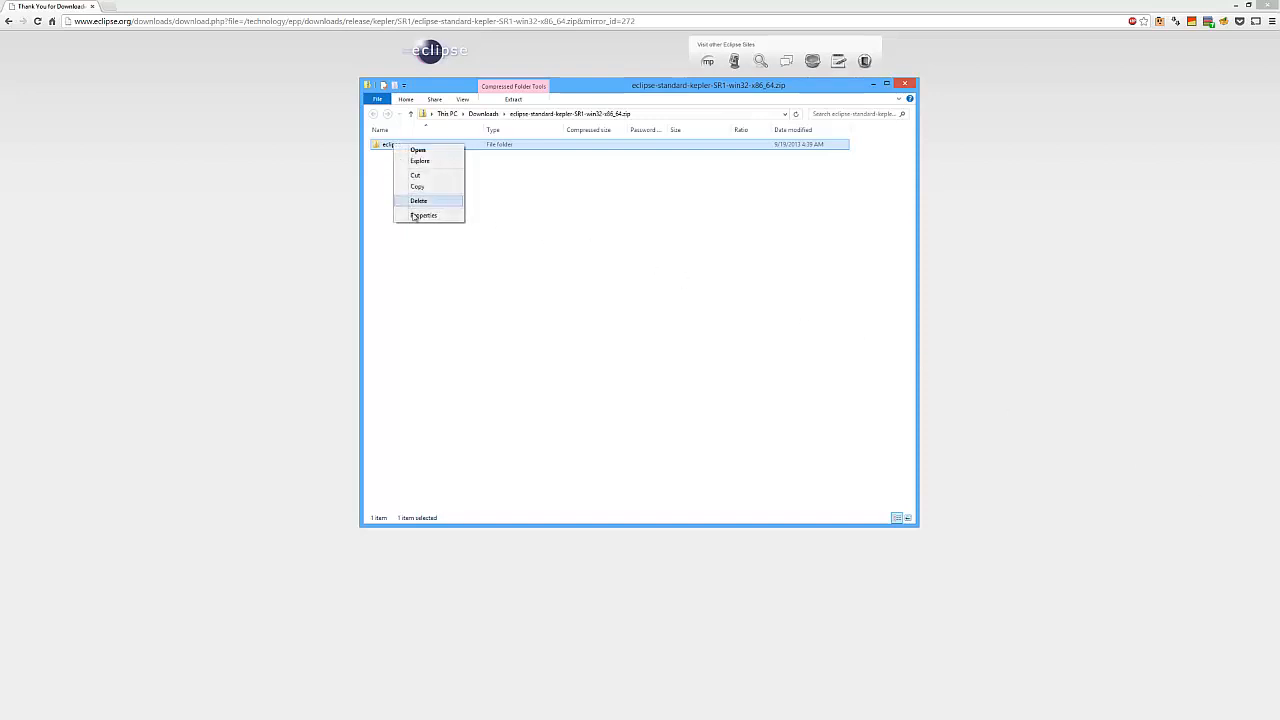
pyautogui.click(418, 187)
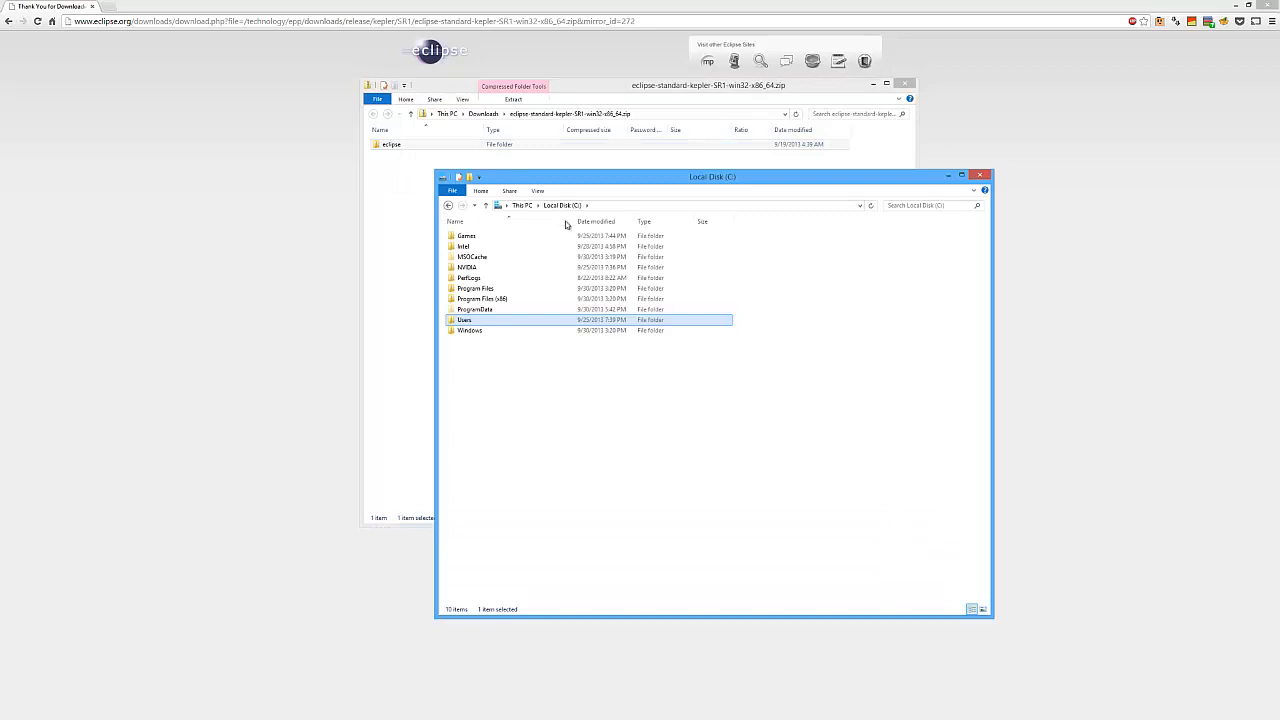
# Create a new folder named SDK on Local Disk C
pyautogui.rightClick(495, 389)
pyautogui.moveTo(537, 490)
pyautogui.click(598, 490)
pyautogui.write('SEK')
pyautogui.press('Return')
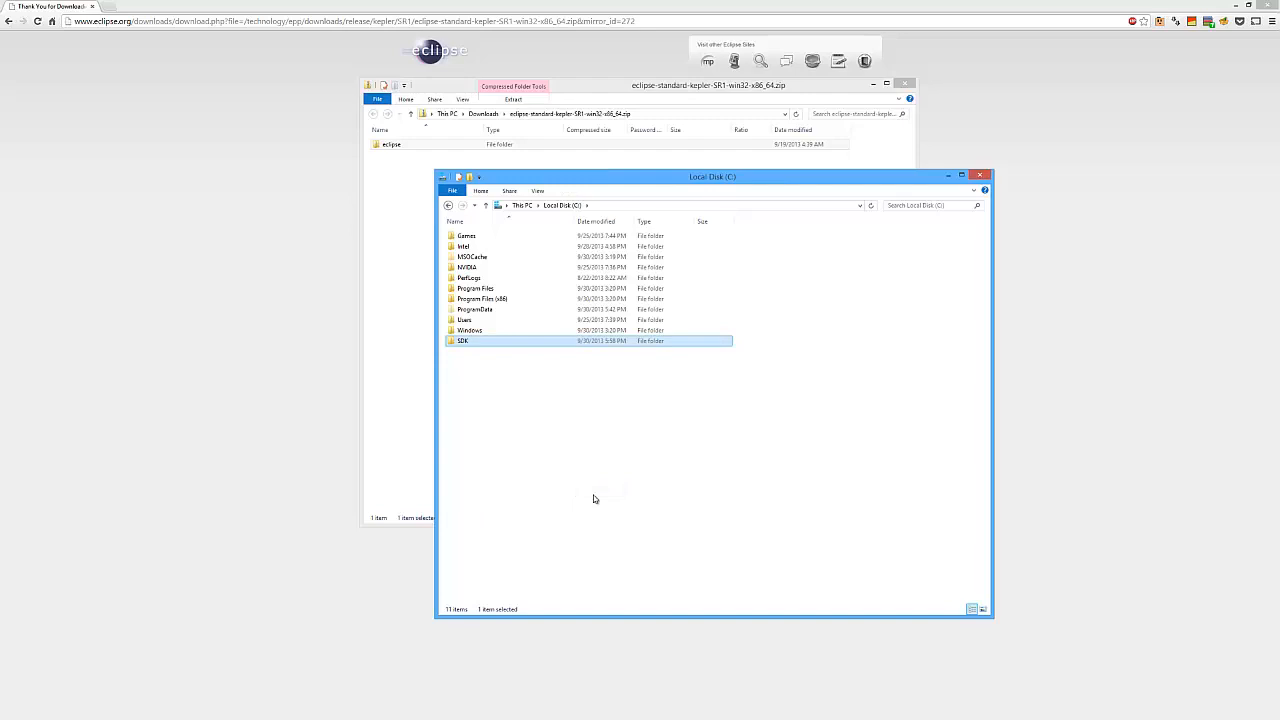
# Open the SDK folder and paste the copied eclipse folder into it
pyautogui.doubleClick(474, 342)
pyautogui.rightClick(529, 318)
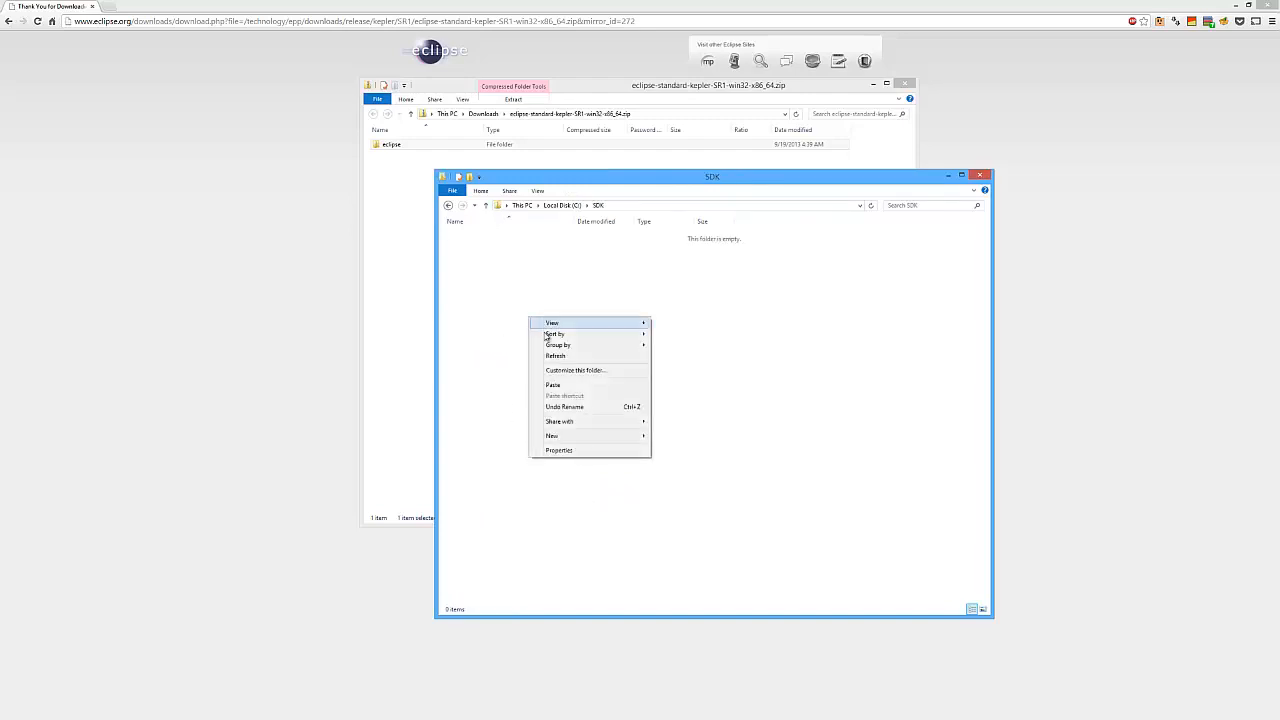
pyautogui.click(576, 386)
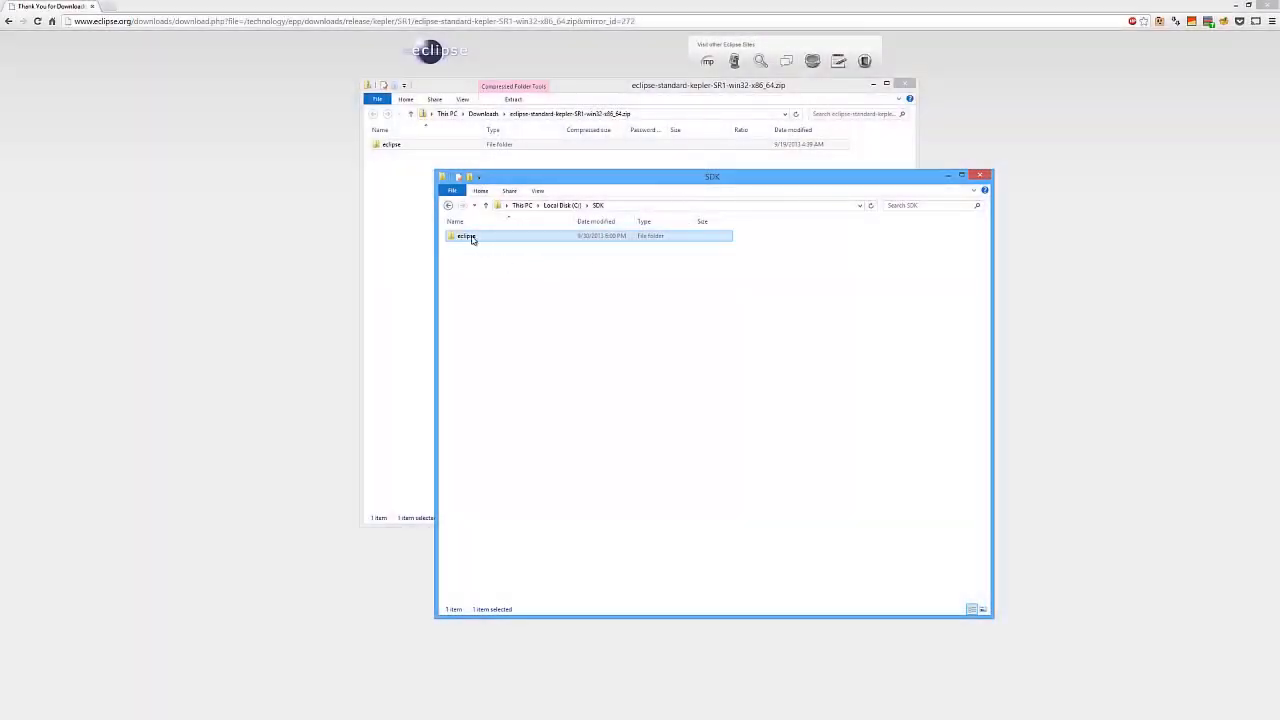
# Rename the pasted folder to eclipse-4.3.1 and open it
pyautogui.click(472, 237)
pyautogui.write('-4.3.1')
pyautogui.press('Return')
pyautogui.doubleClick(460, 238)
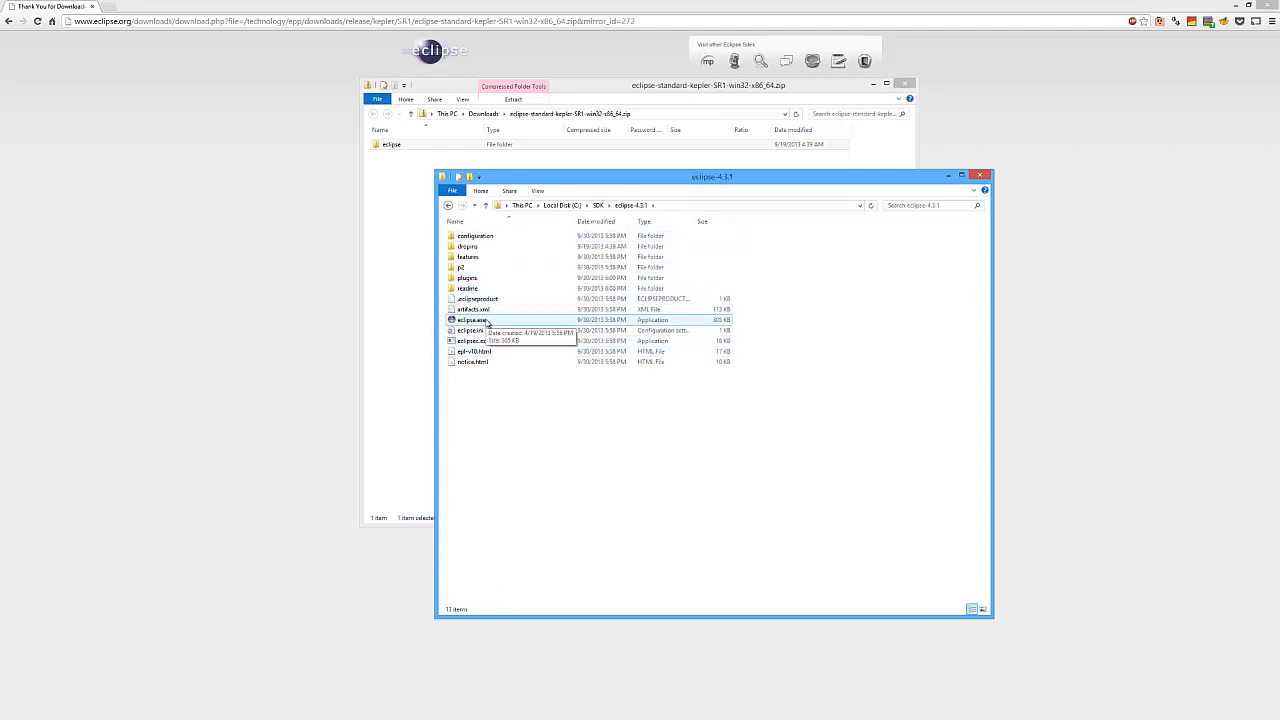
# Launch eclipse.exe and accept the default workspace location
pyautogui.doubleClick(487, 321)
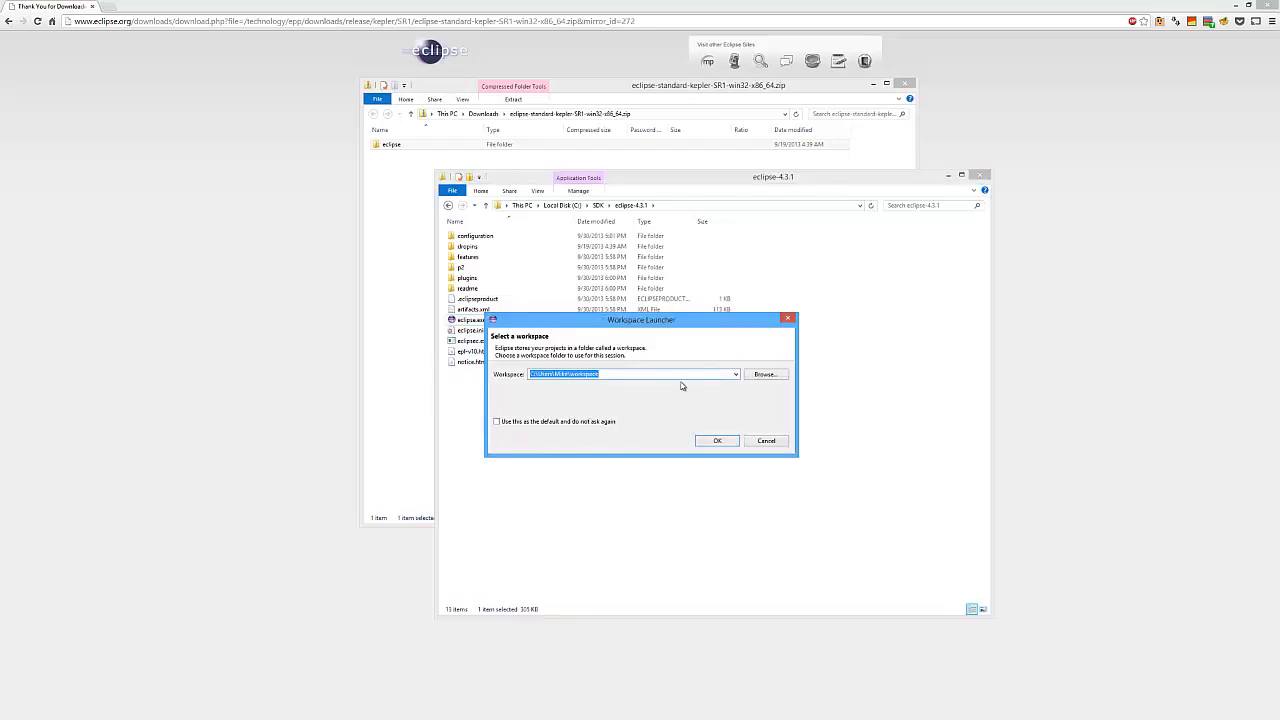
pyautogui.click(712, 440)
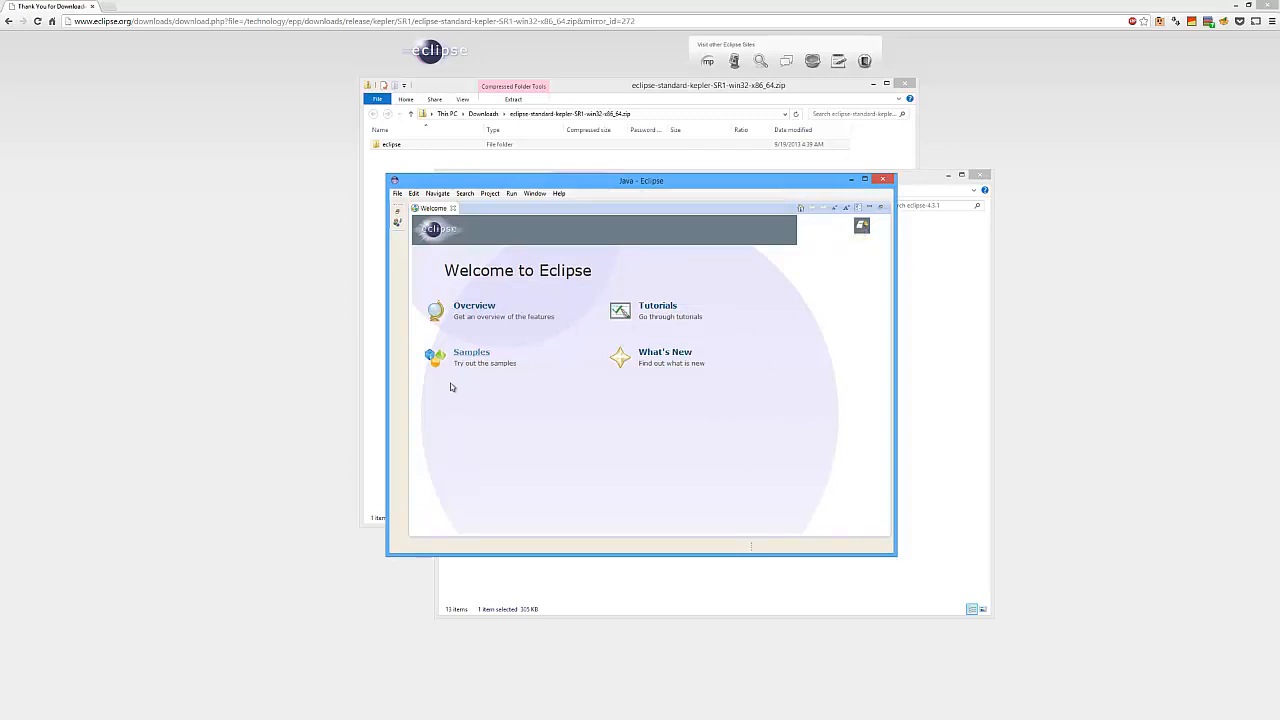
# Leave the welcome screen for the workbench and maximize the Eclipse window
pyautogui.click(858, 228)
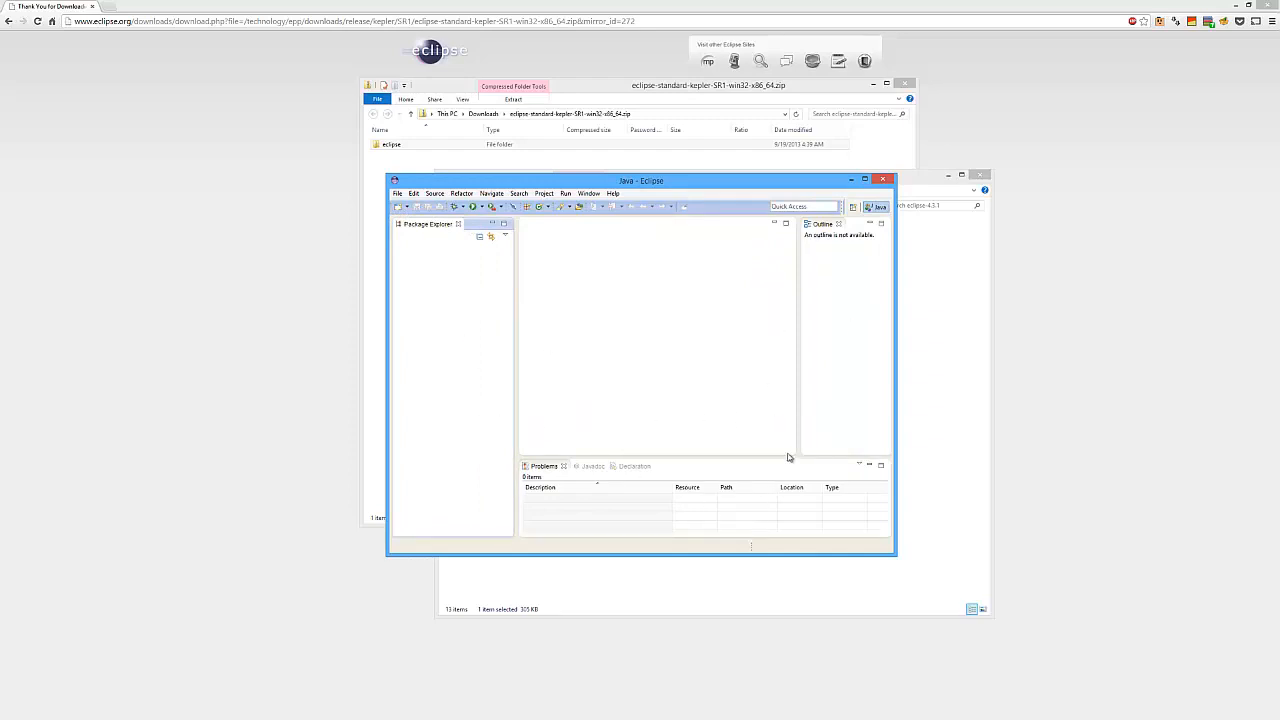
pyautogui.click(865, 180)
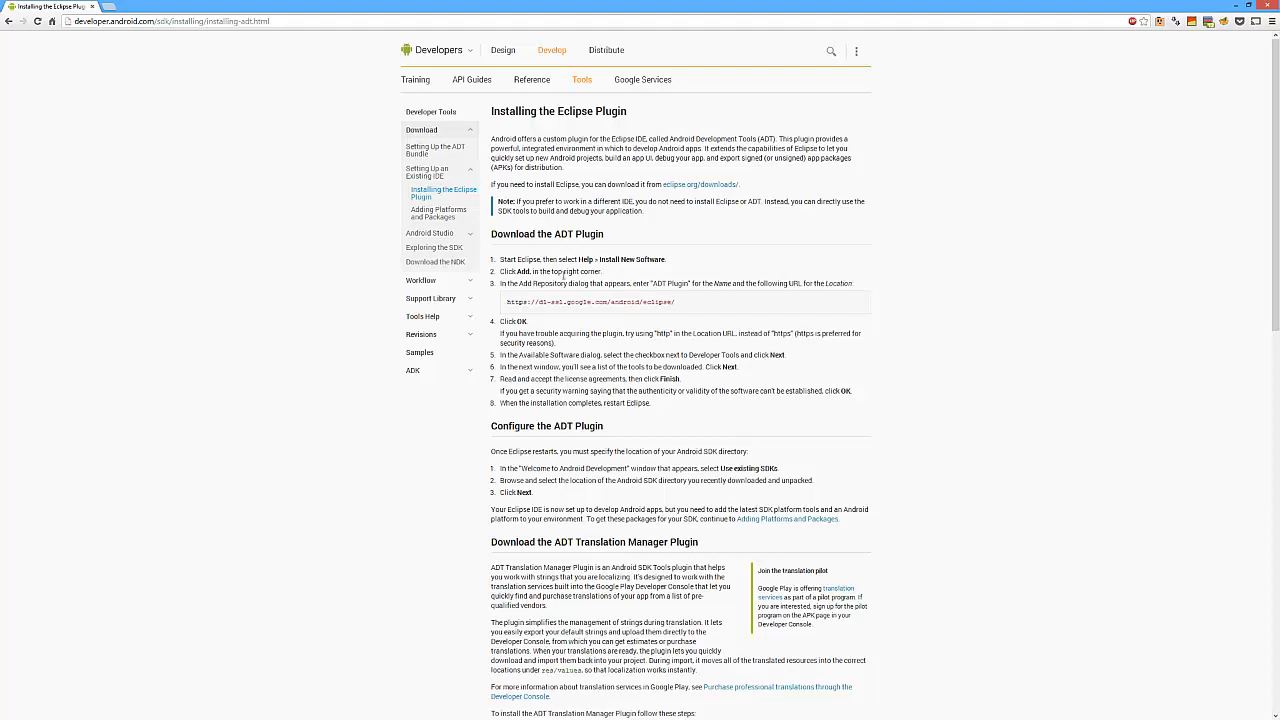
pyautogui.moveTo(678, 302); pyautogui.dragTo(505, 303)
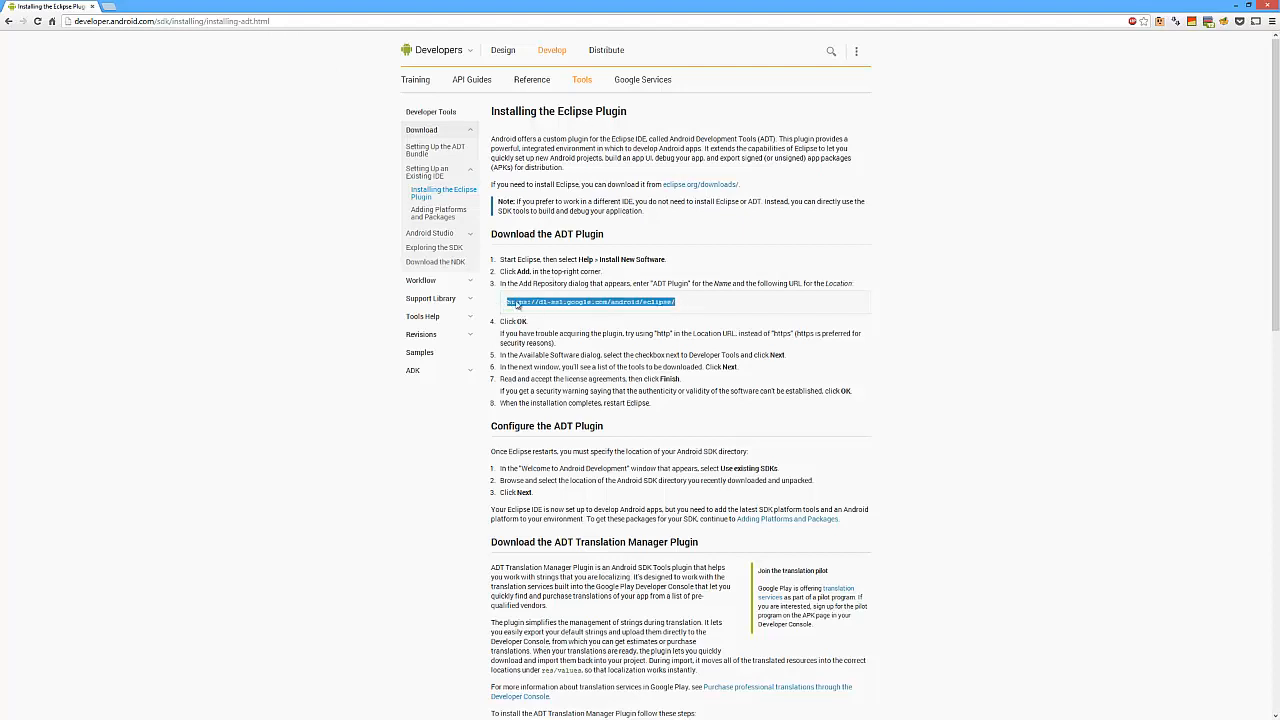
pyautogui.rightClick(530, 303)
pyautogui.click(545, 309)
pyautogui.scroll(-2, 971, 443)
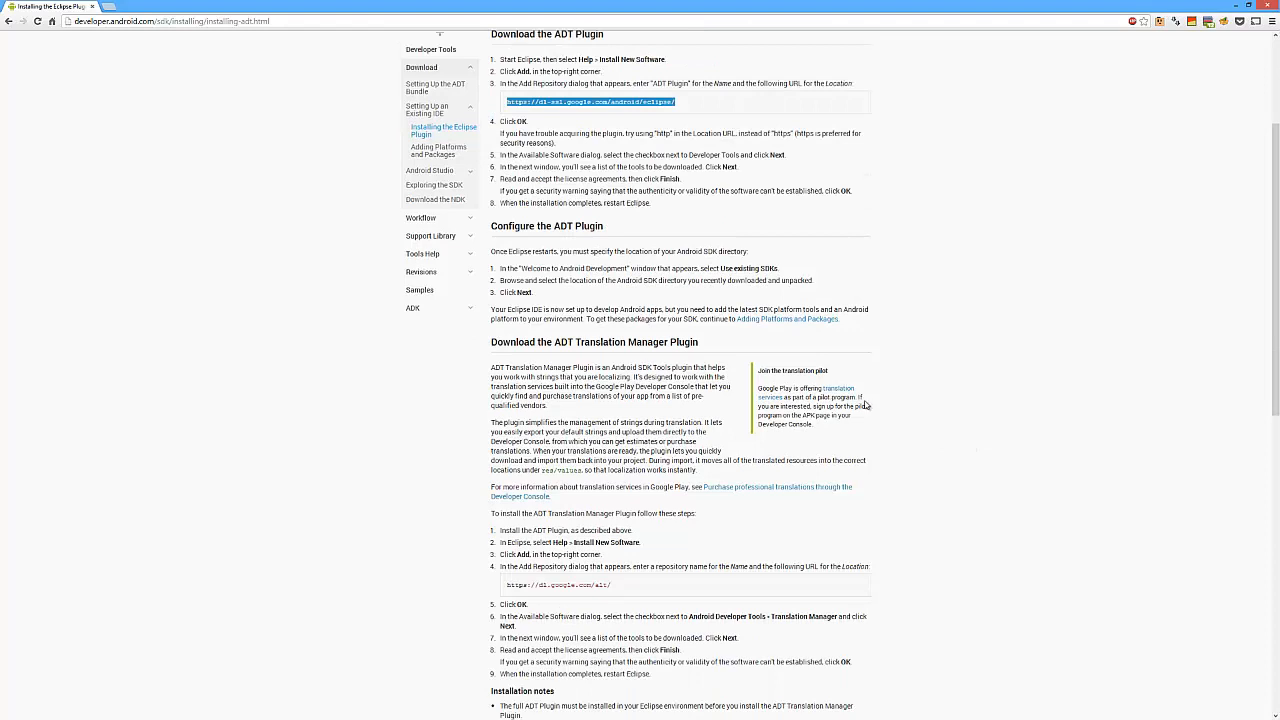
pyautogui.scroll(2, 875, 404)
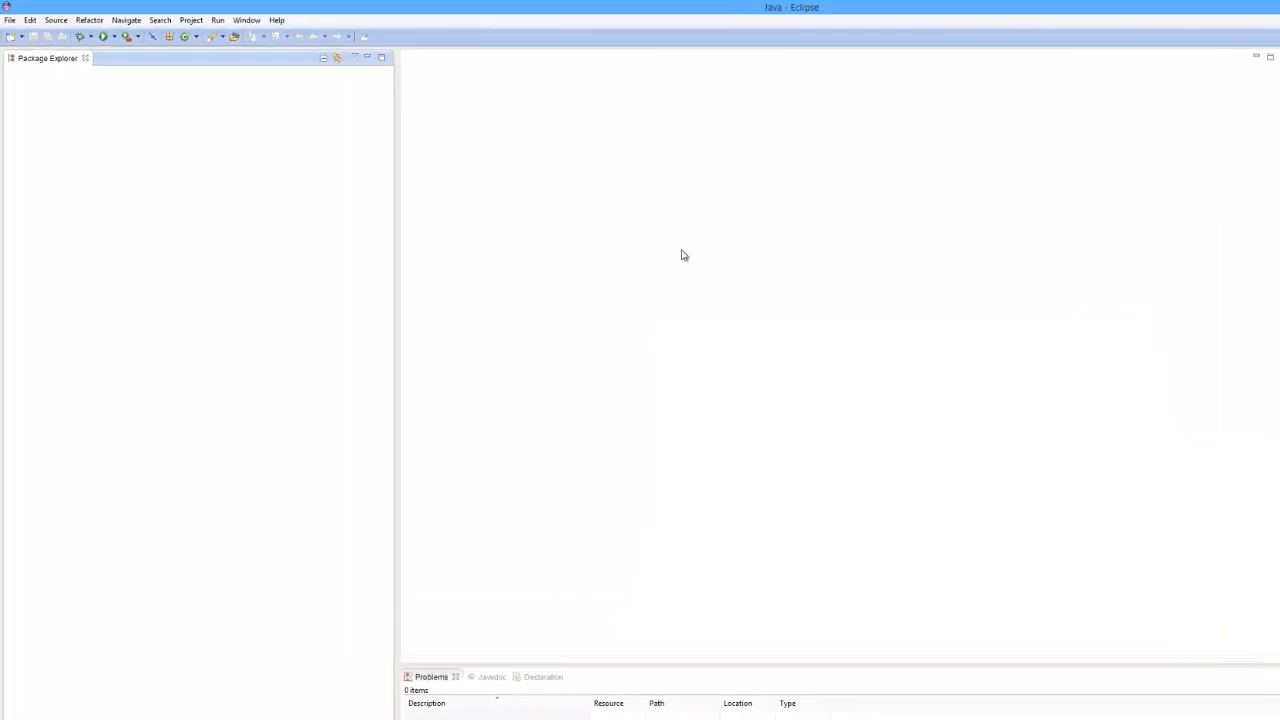
# Open Install New Software and paste the copied ADT URL as the site to work with
pyautogui.click(257, 18)
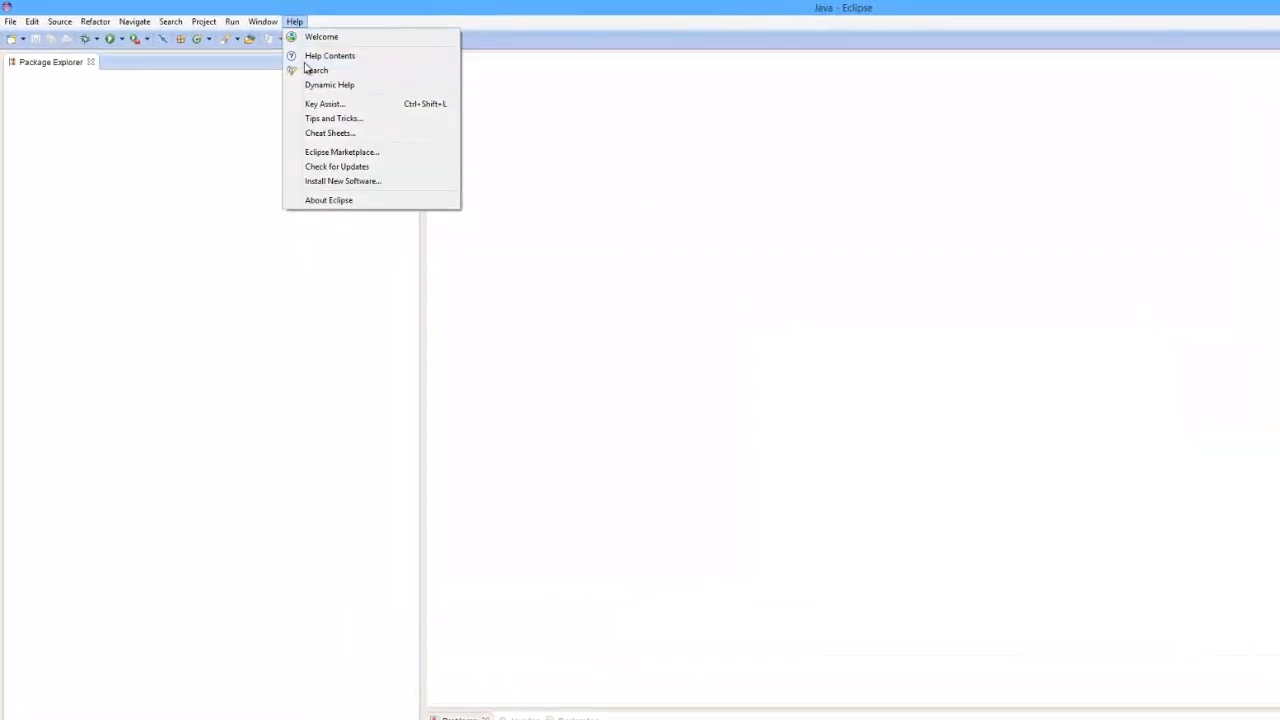
pyautogui.click(335, 181)
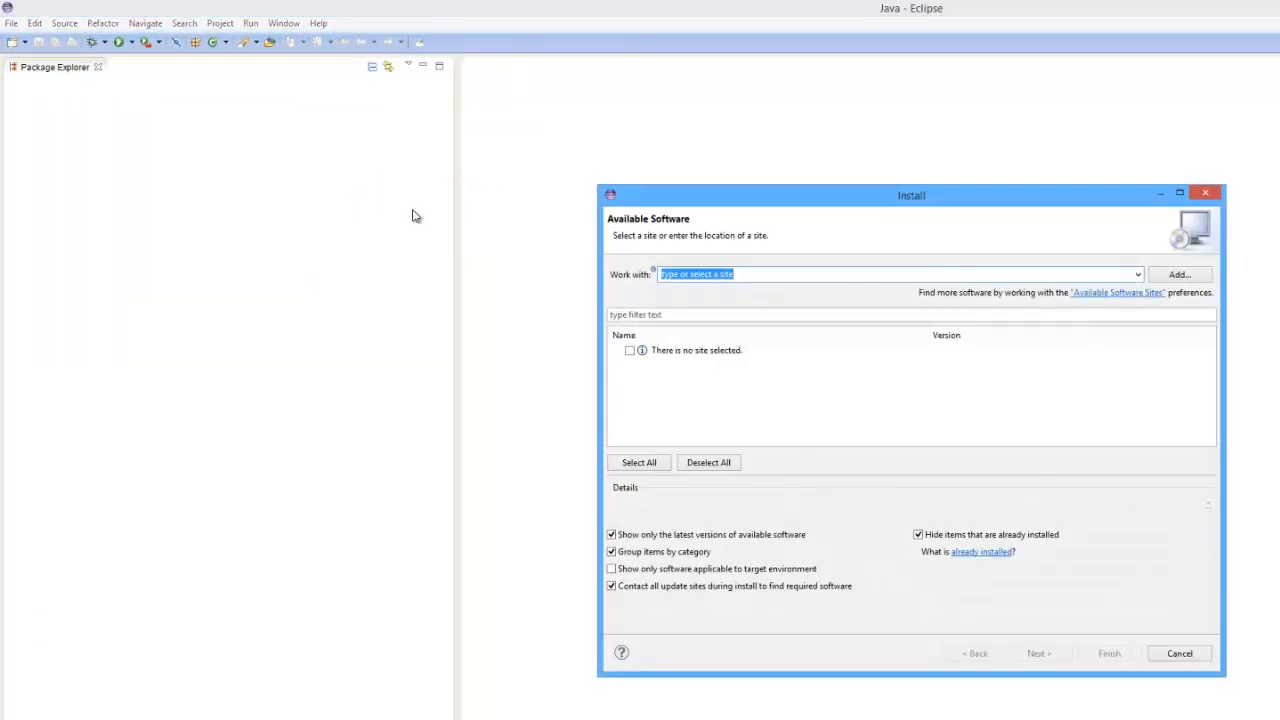
pyautogui.rightClick(716, 283)
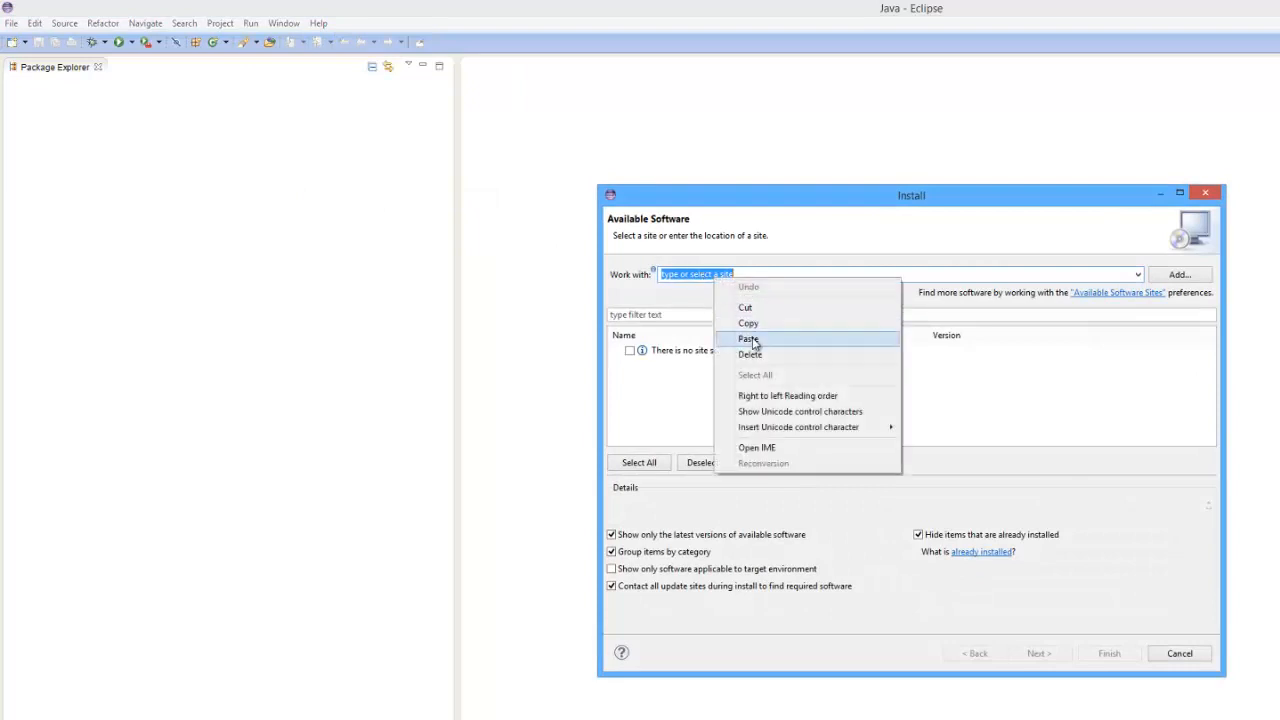
pyautogui.click(748, 337)
pyautogui.press('Return')
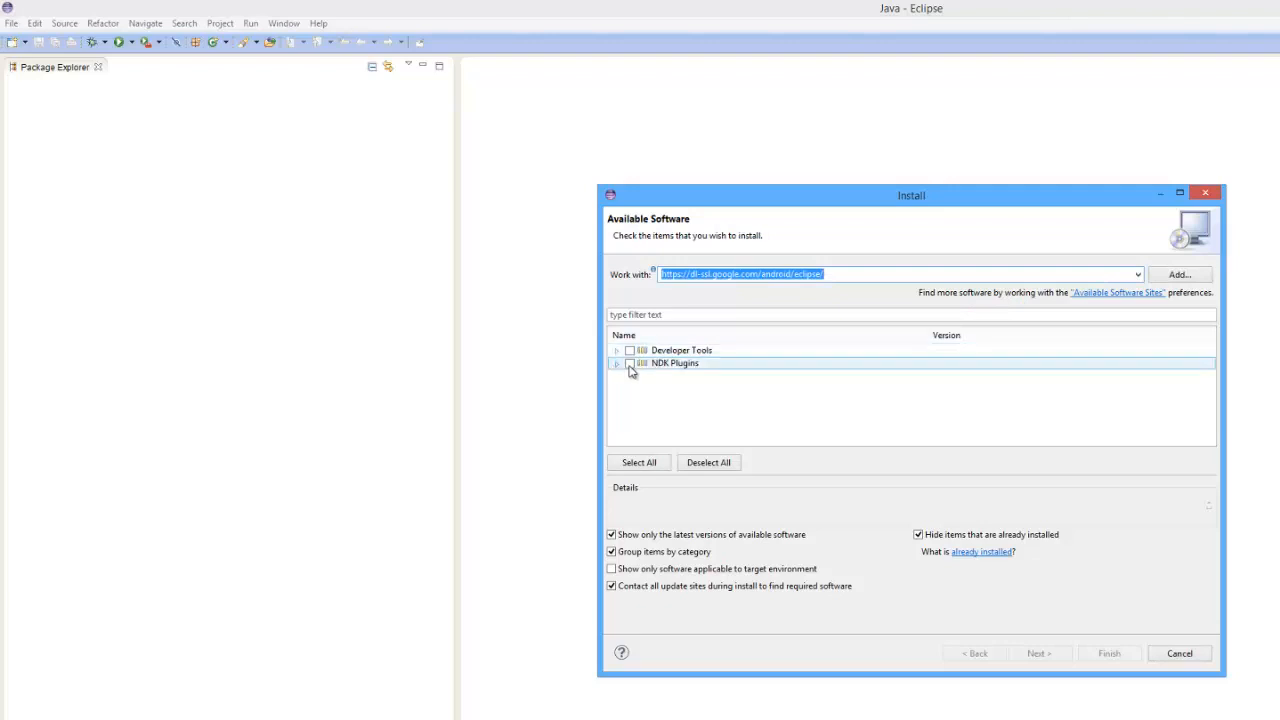
# Select both Developer Tools and NDK Plugins and expand them to show their components
pyautogui.click(629, 363)
pyautogui.click(629, 350)
pyautogui.click(617, 363)
pyautogui.click(617, 350)
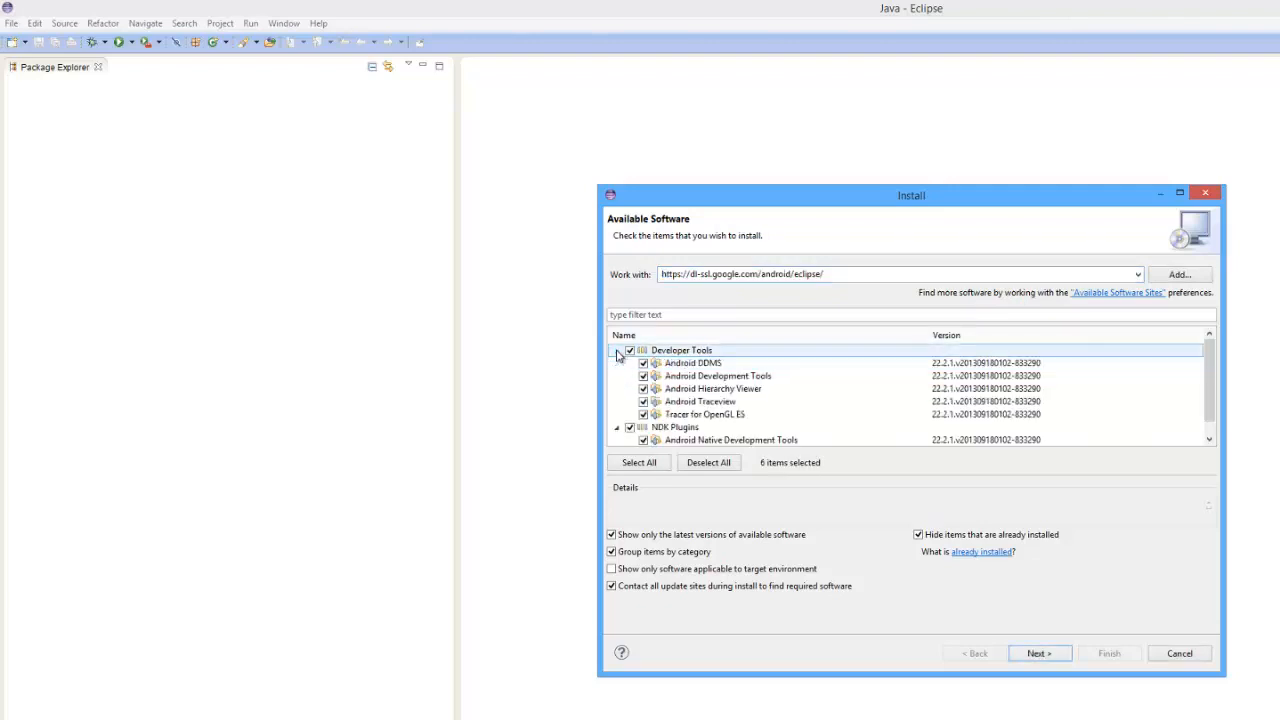
# Proceed through the install details, accept the license agreement, and finish the installation
pyautogui.click(1036, 655)
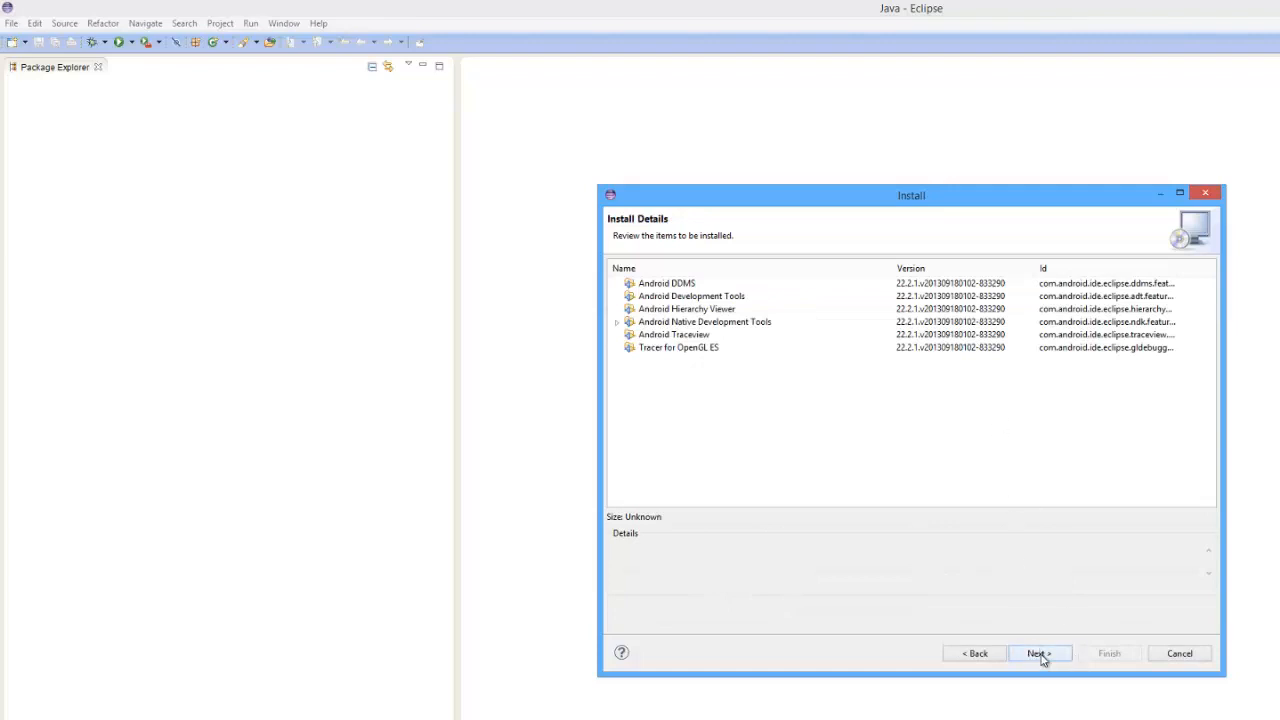
pyautogui.click(1040, 656)
pyautogui.click(1036, 574)
pyautogui.click(1108, 655)
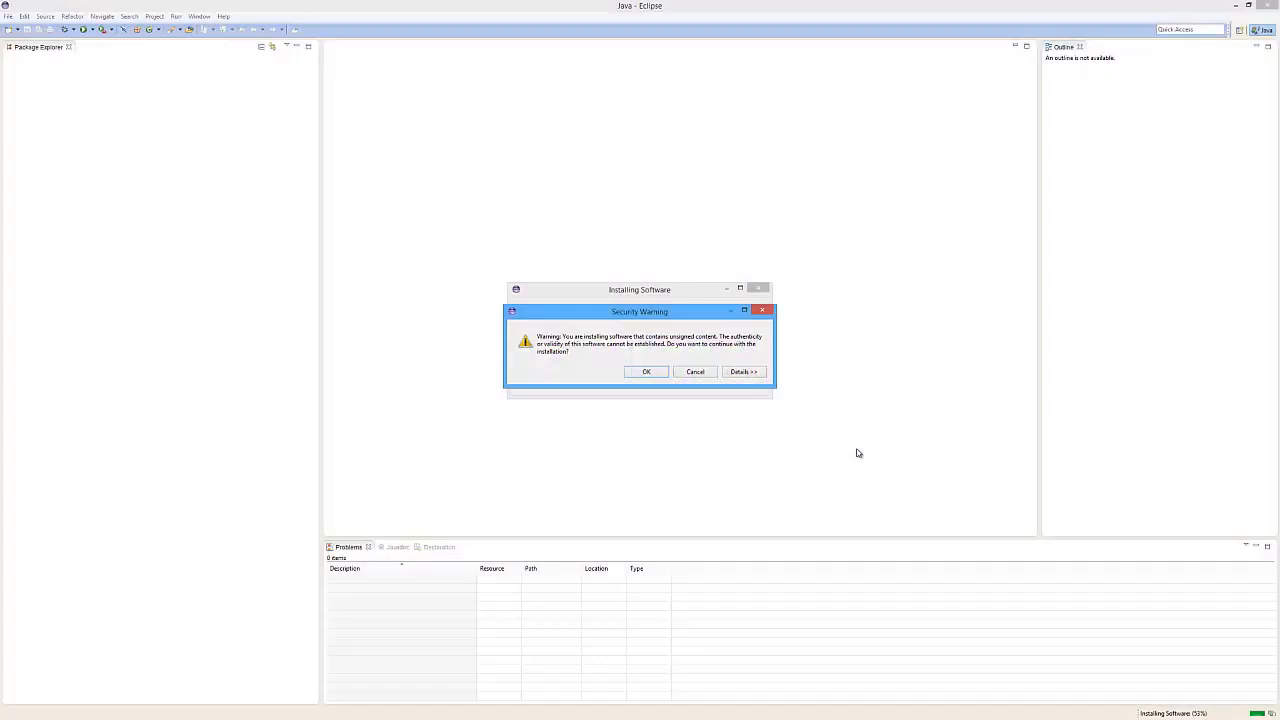
# Continue past the unsigned-content security warning and restart Eclipse when the install completes
pyautogui.click(645, 373)
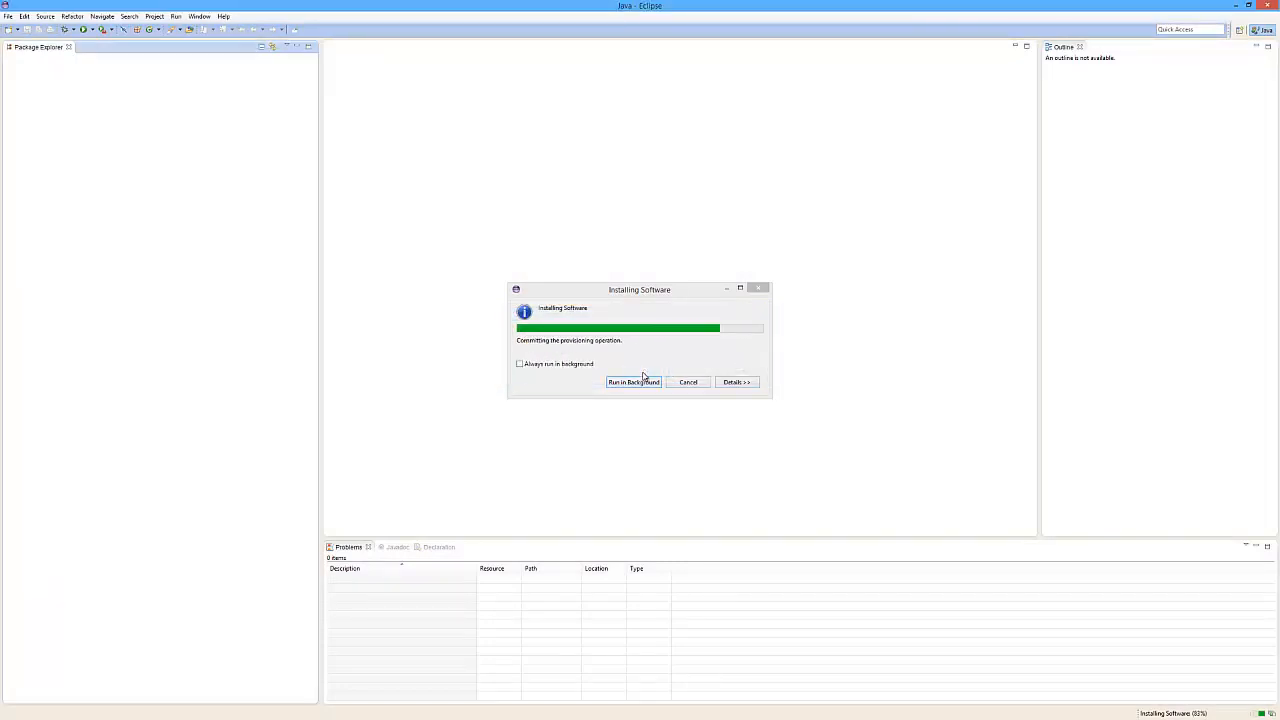
pyautogui.click(690, 371)
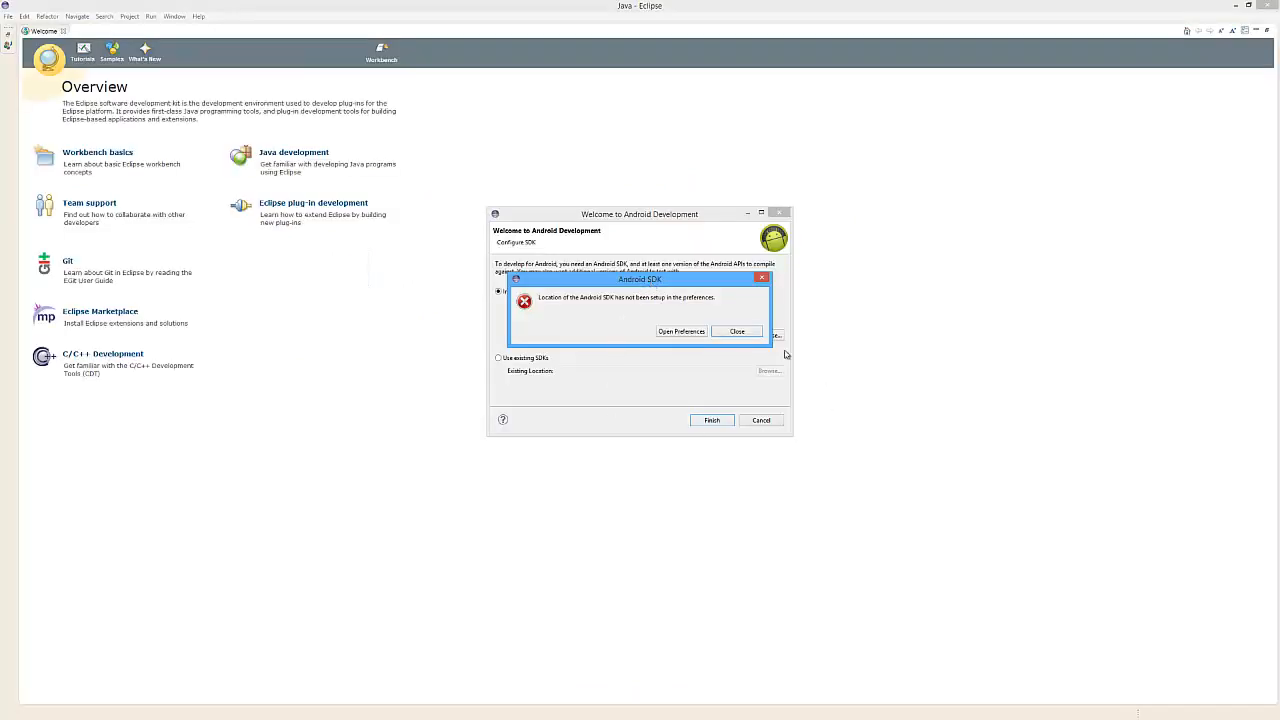
# Dismiss the Android SDK location error message
pyautogui.moveTo(628, 279); pyautogui.dragTo(793, 296)
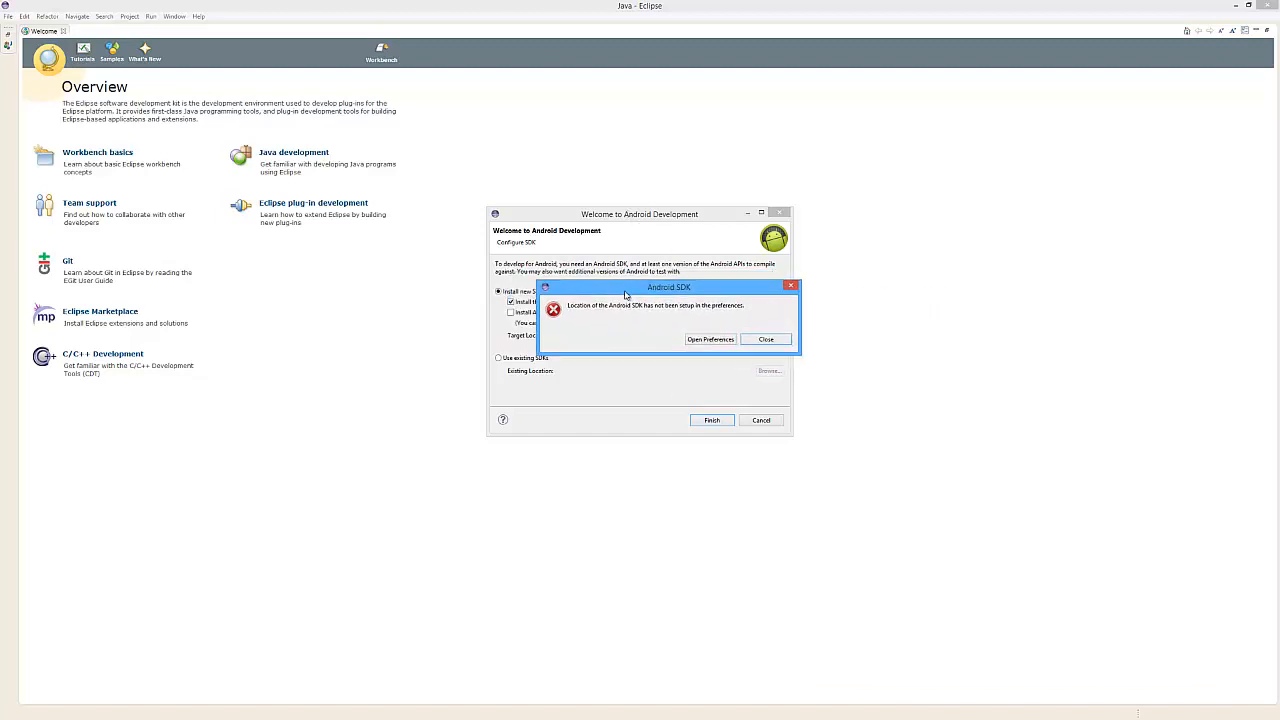
pyautogui.click(760, 341)
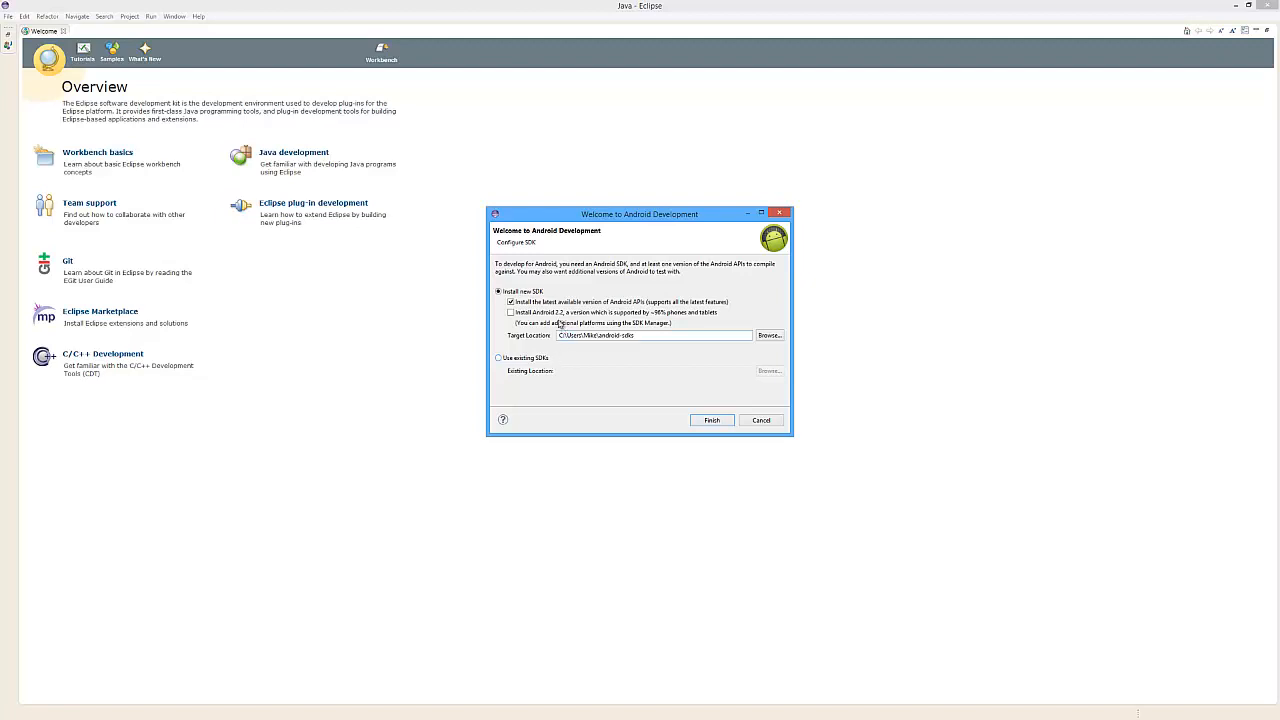
# Browse for the new SDK target location and choose the SDK folder on Local Disk C
pyautogui.click(768, 336)
pyautogui.doubleClick(598, 370)
pyautogui.doubleClick(610, 443)
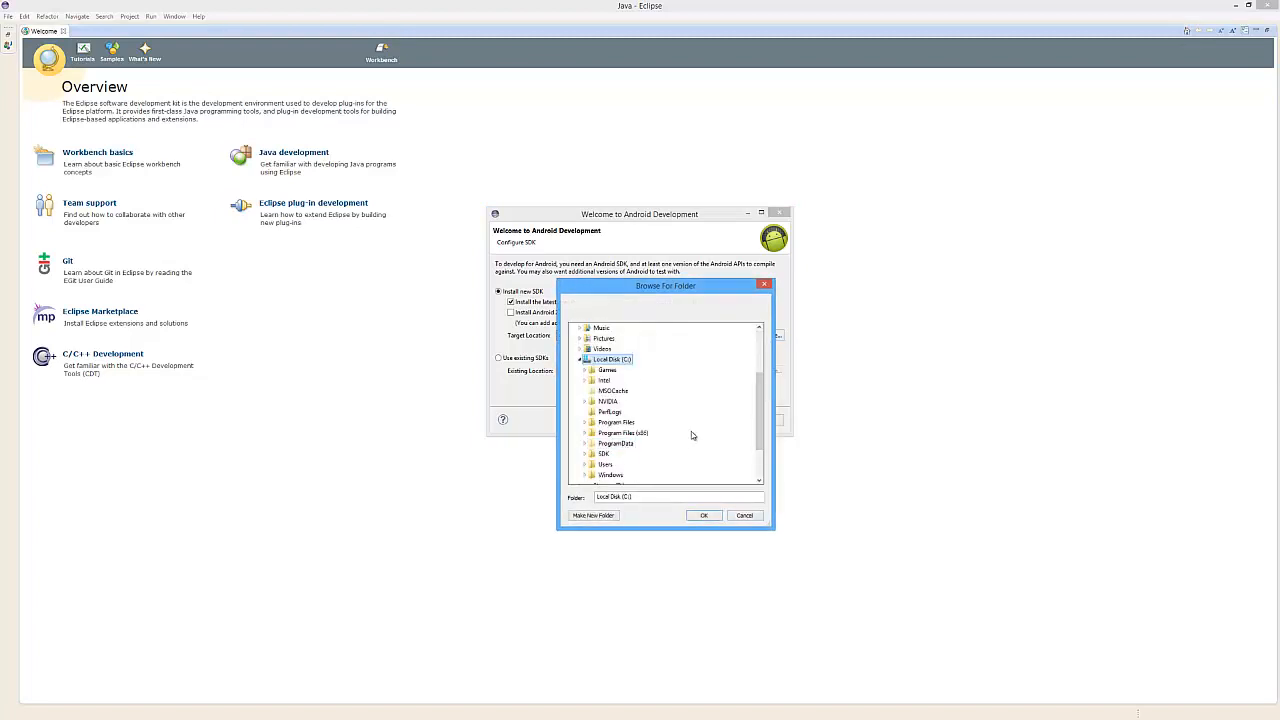
pyautogui.doubleClick(605, 454)
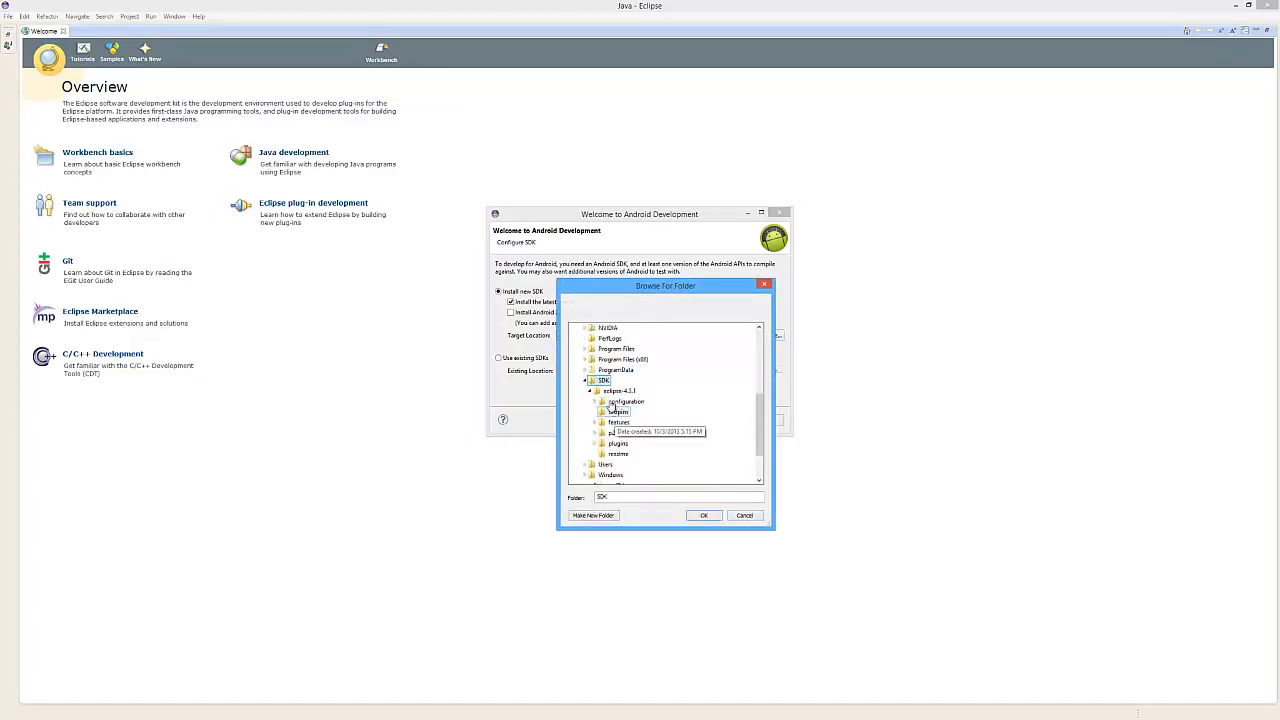
pyautogui.click(703, 515)
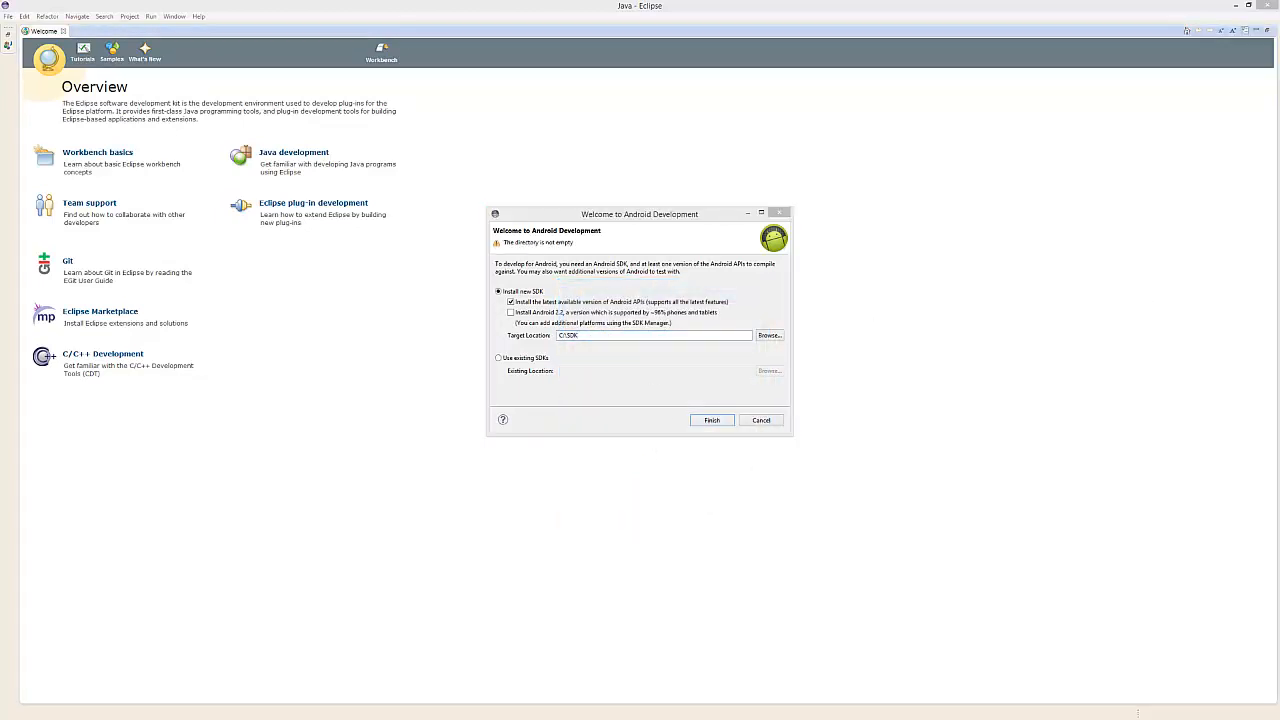
# Append an android folder name to the C:\SDK target location and finish the SDK setup
pyautogui.click(623, 337)
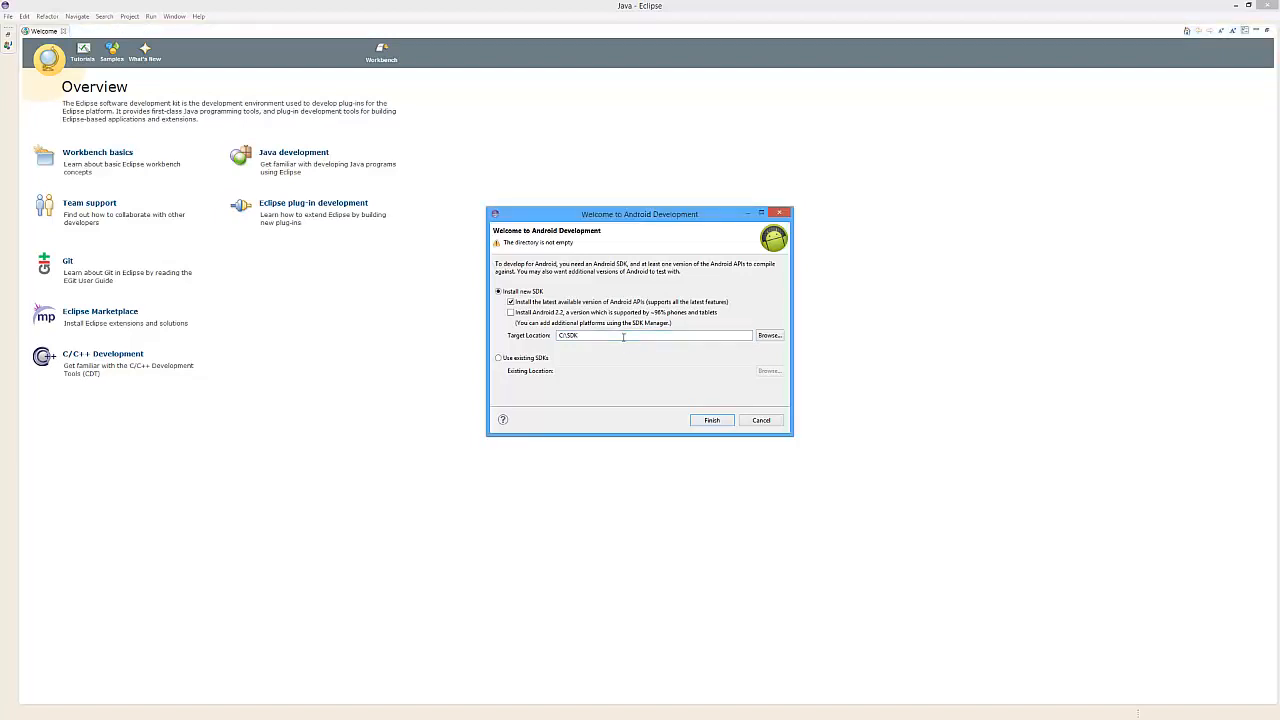
pyautogui.write('android-sdk-windows')
pyautogui.click(725, 426)
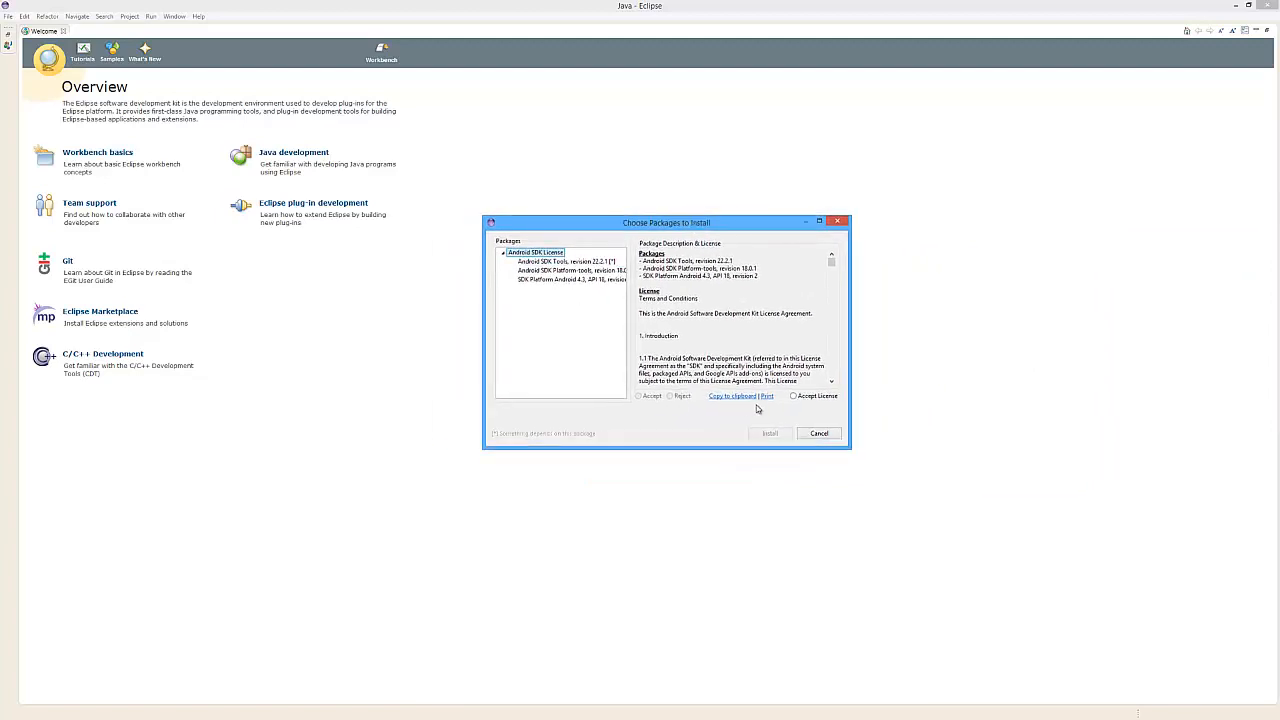
# Accept the Android SDK license and install the listed packages
pyautogui.click(795, 396)
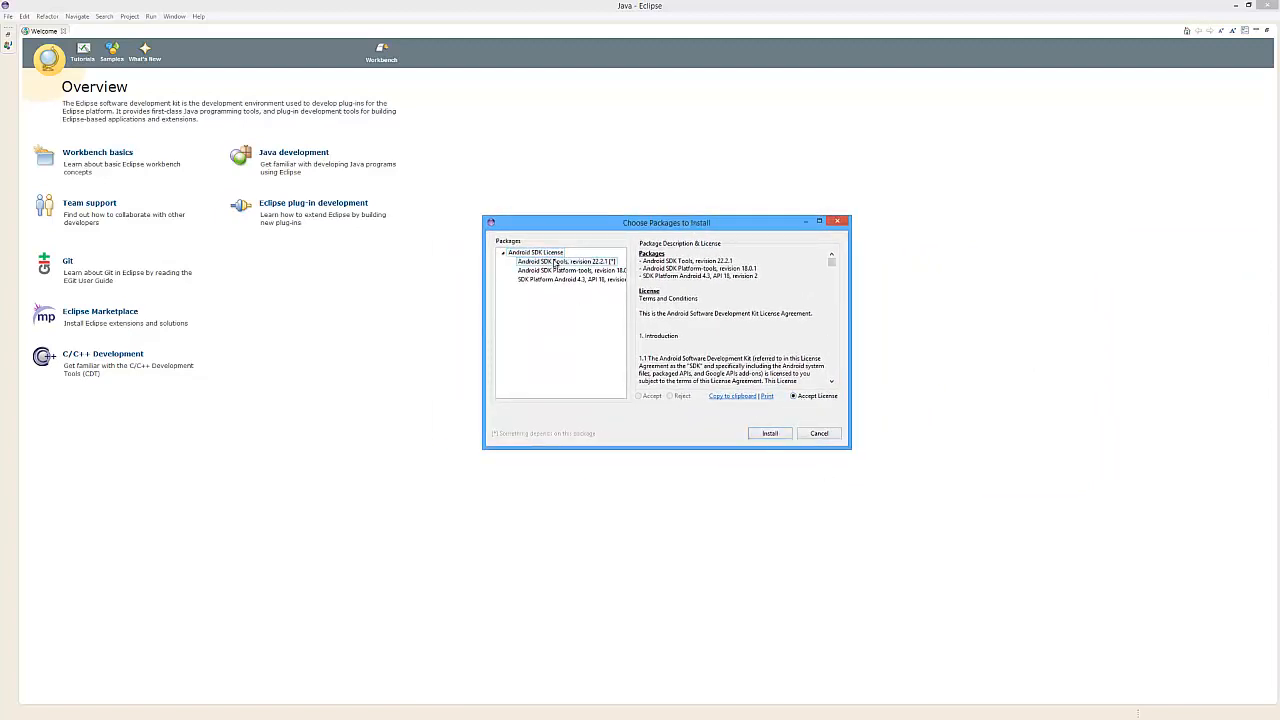
pyautogui.click(770, 433)
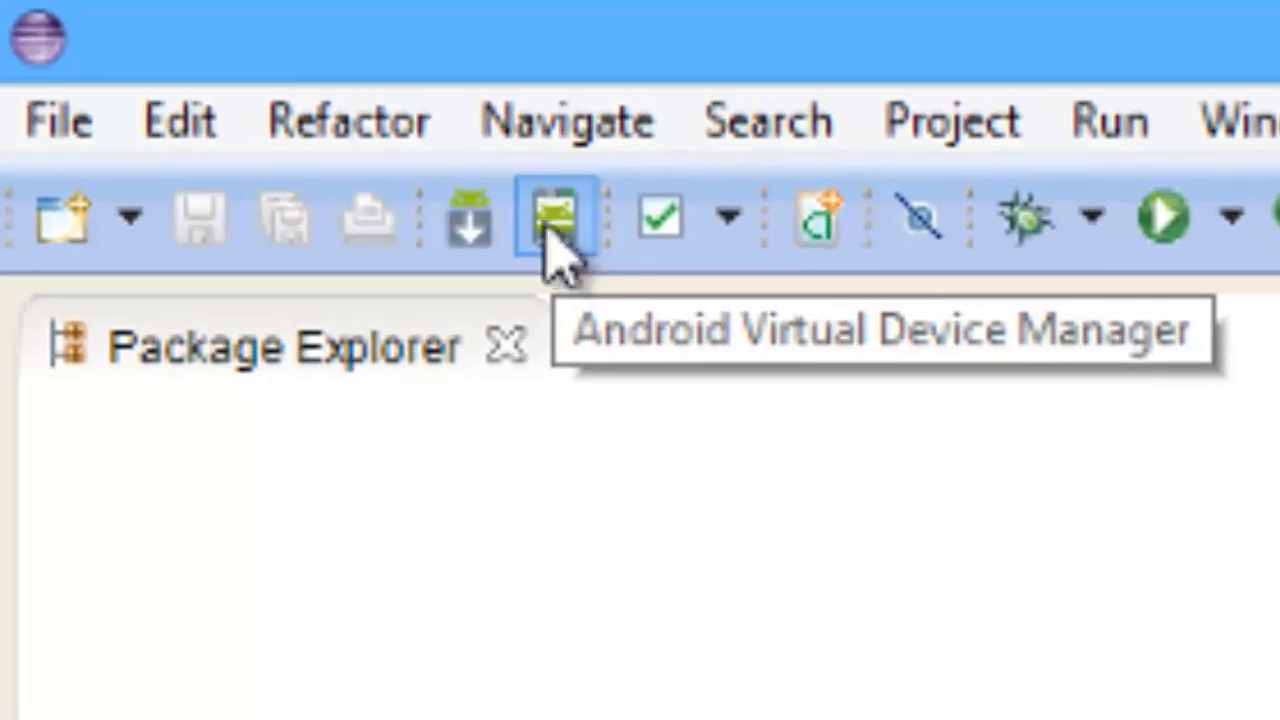
# Open the Android SDK Manager and select the SDK Platform package under Android 4.0 (API 14)
pyautogui.click(469, 215)
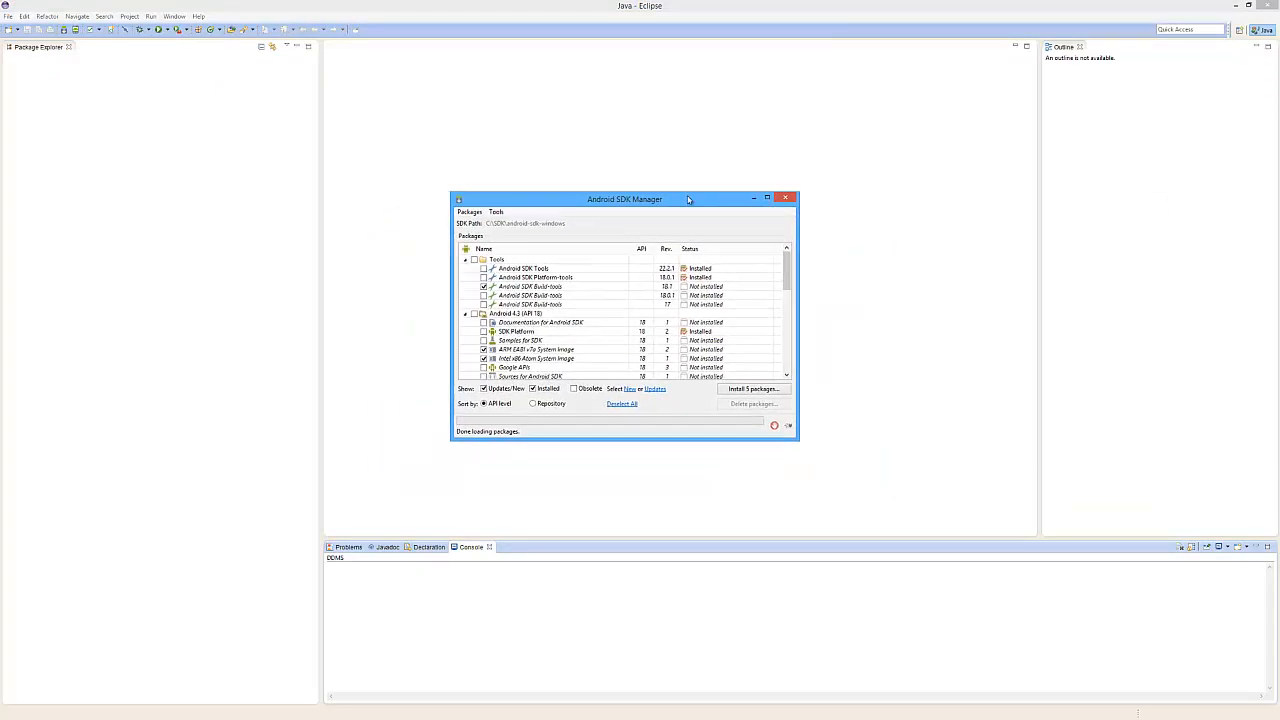
pyautogui.moveTo(799, 437); pyautogui.dragTo(932, 632)
pyautogui.moveTo(684, 203); pyautogui.dragTo(626, 88)
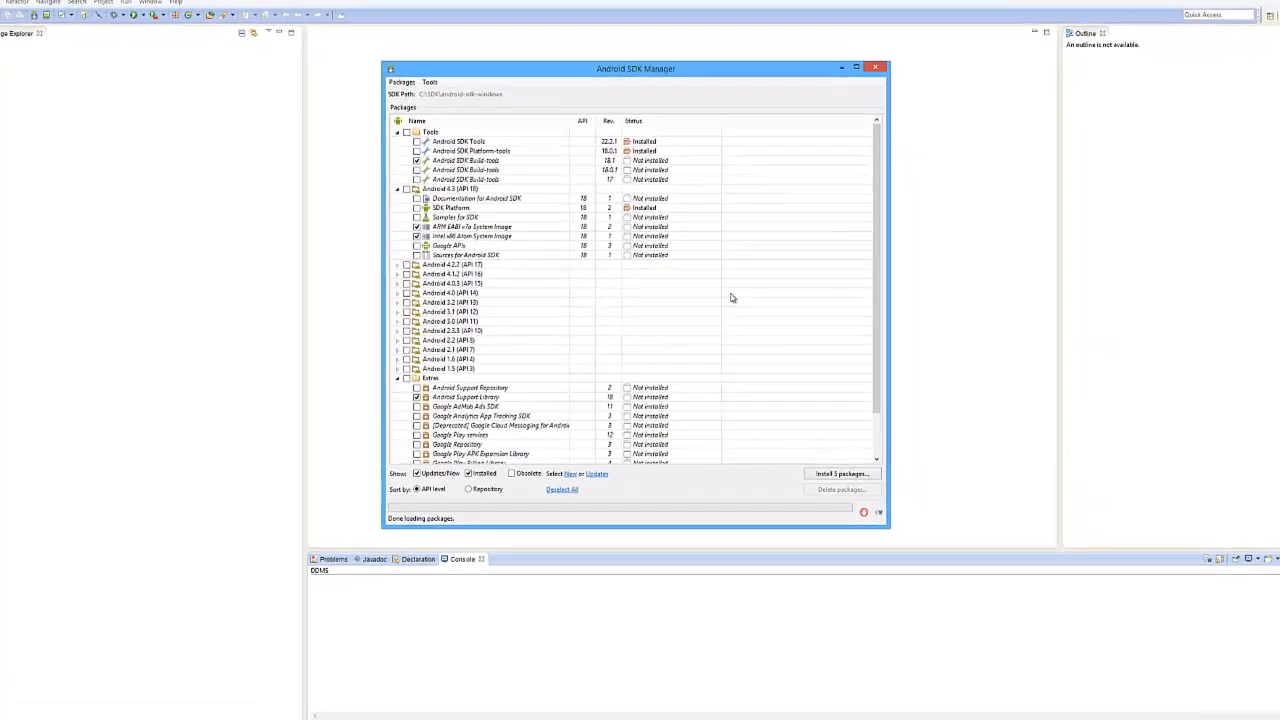
pyautogui.moveTo(899, 538); pyautogui.dragTo(958, 668)
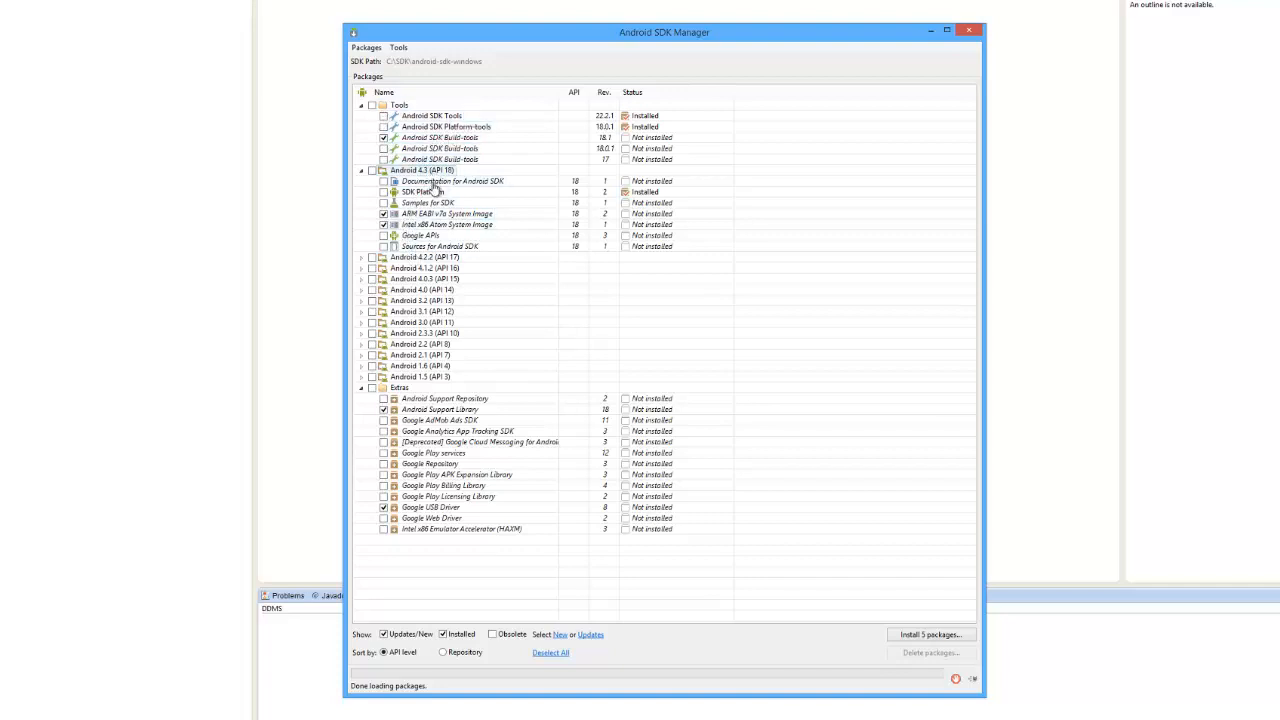
pyautogui.moveTo(408, 200)
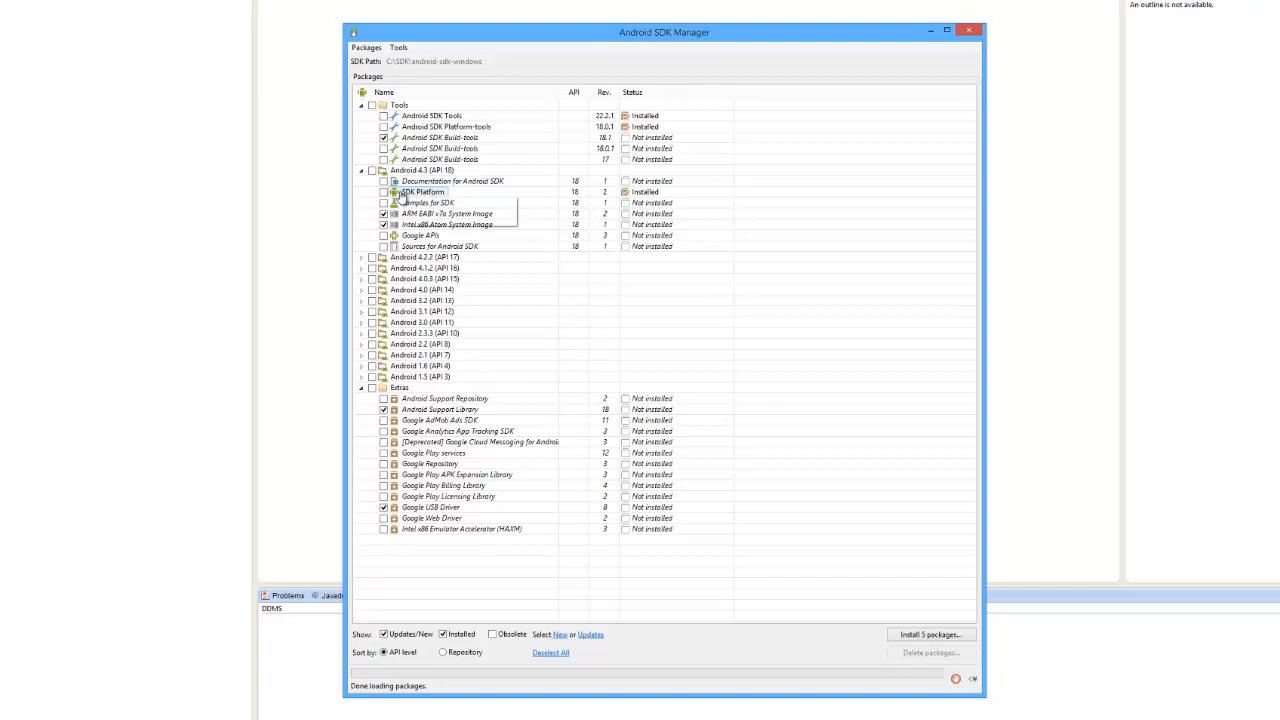
pyautogui.click(363, 290)
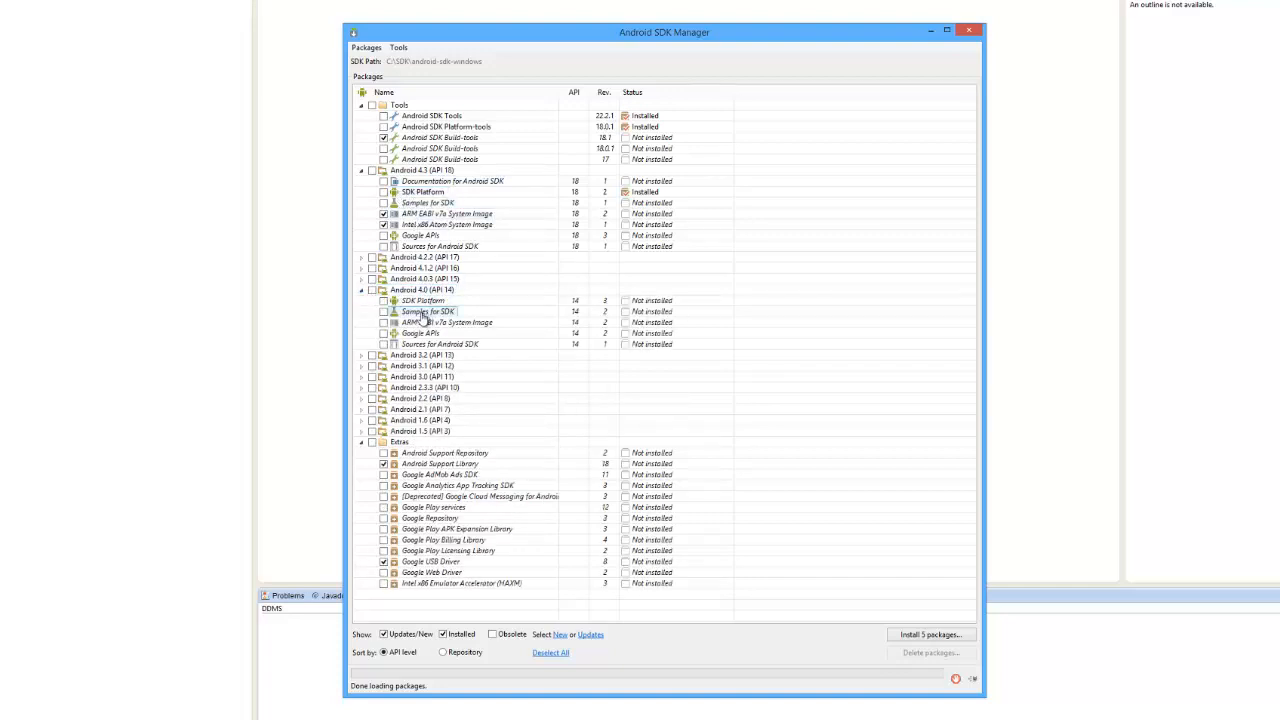
pyautogui.click(384, 300)
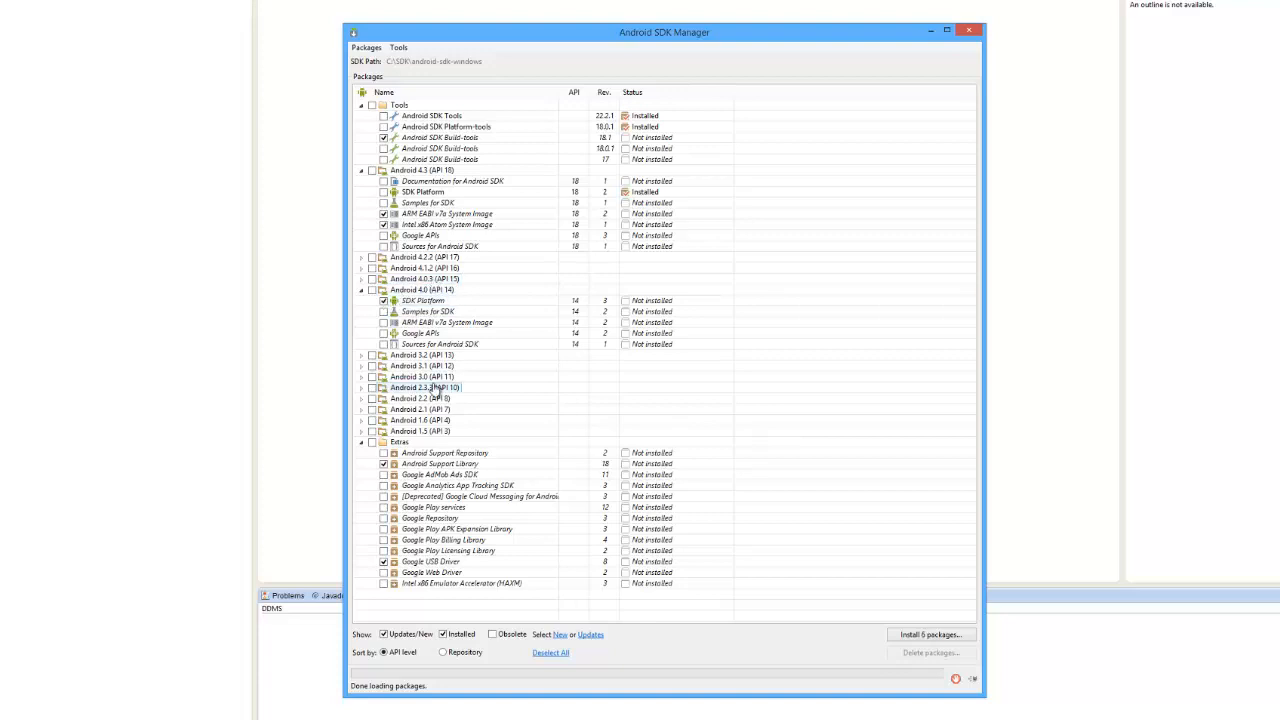
# Select the Intel x86 Emulator Accelerator (HAXM) package under Extras
pyautogui.click(362, 389)
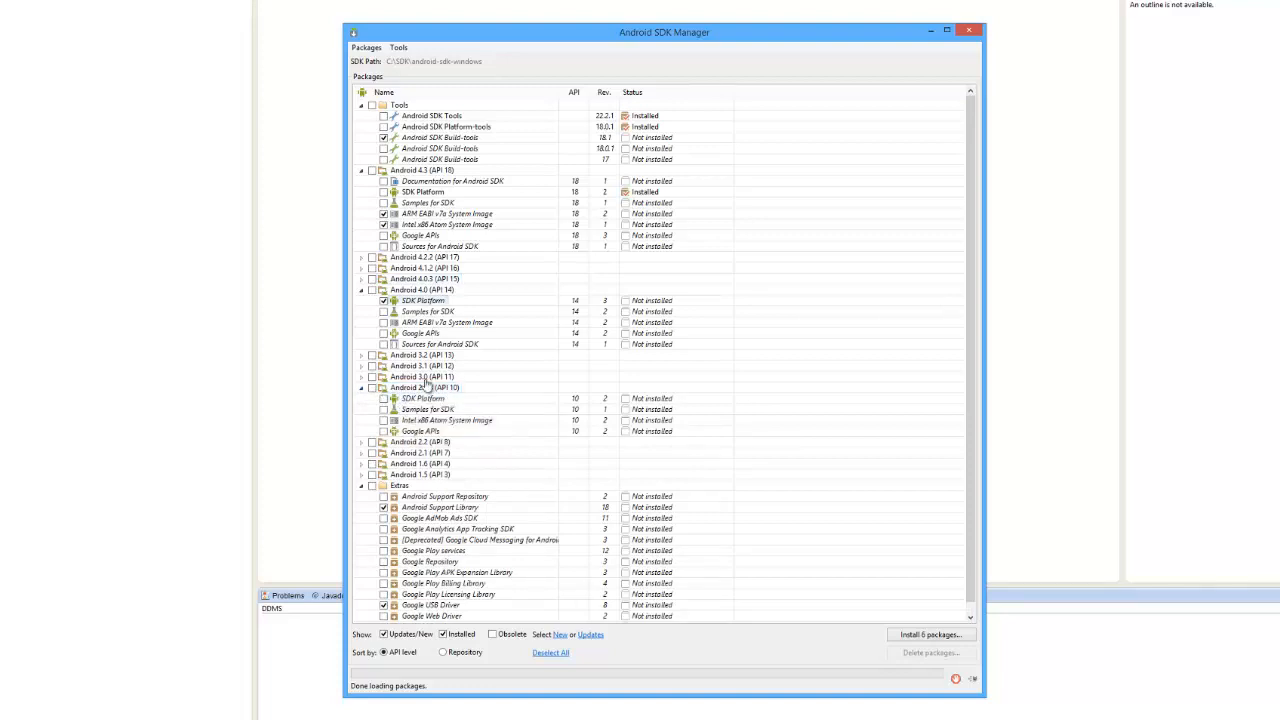
pyautogui.click(363, 390)
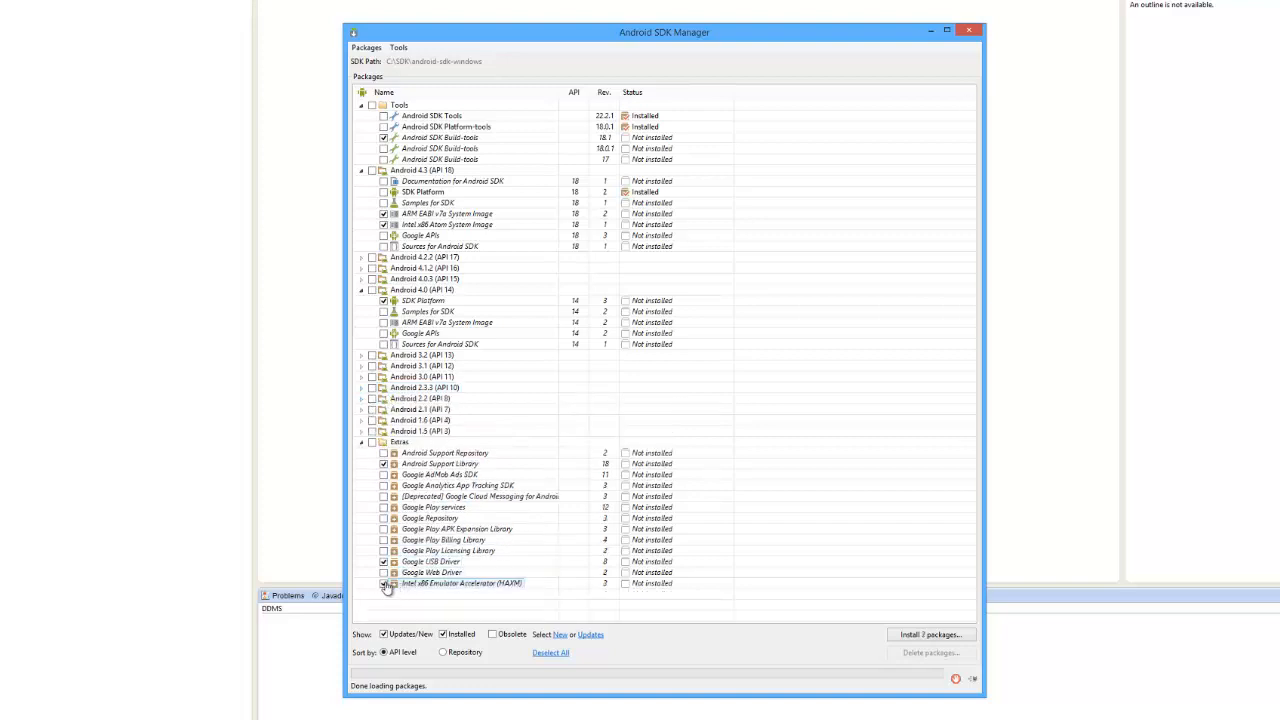
pyautogui.moveTo(425, 588)
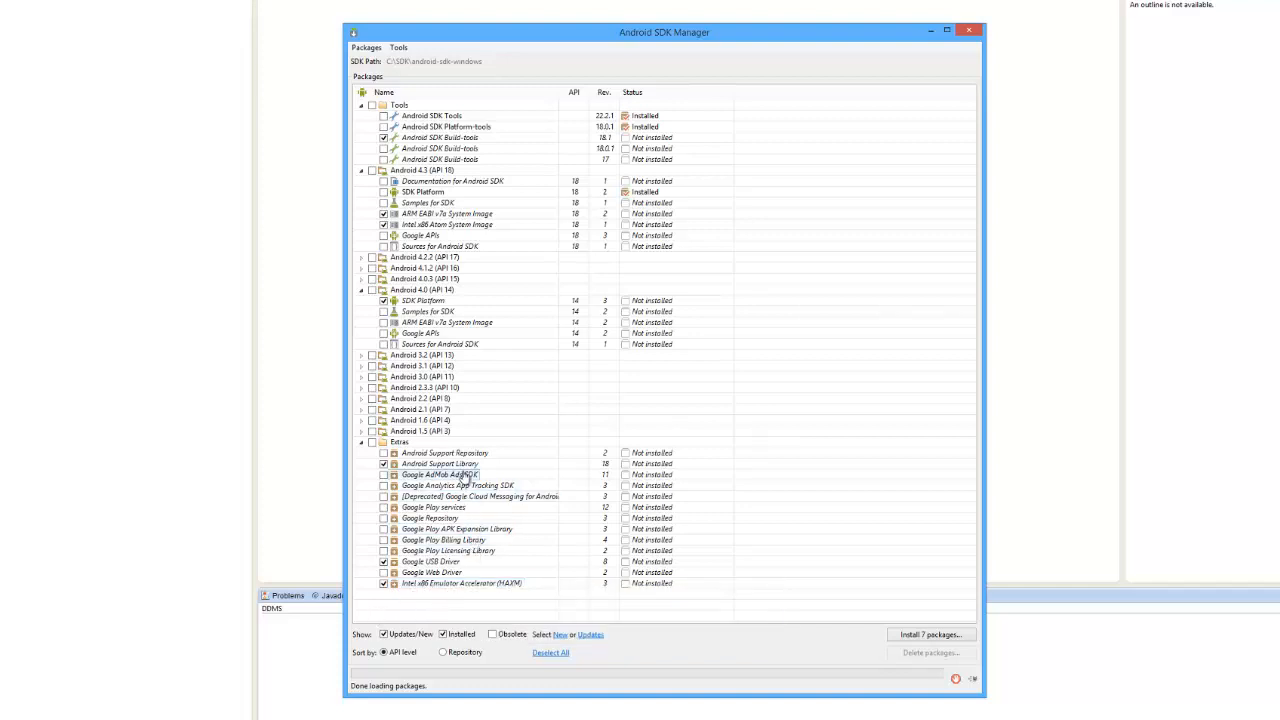
pyautogui.moveTo(464, 469)
# Install the 7 selected packages, accepting each of the listed licenses
pyautogui.click(928, 634)
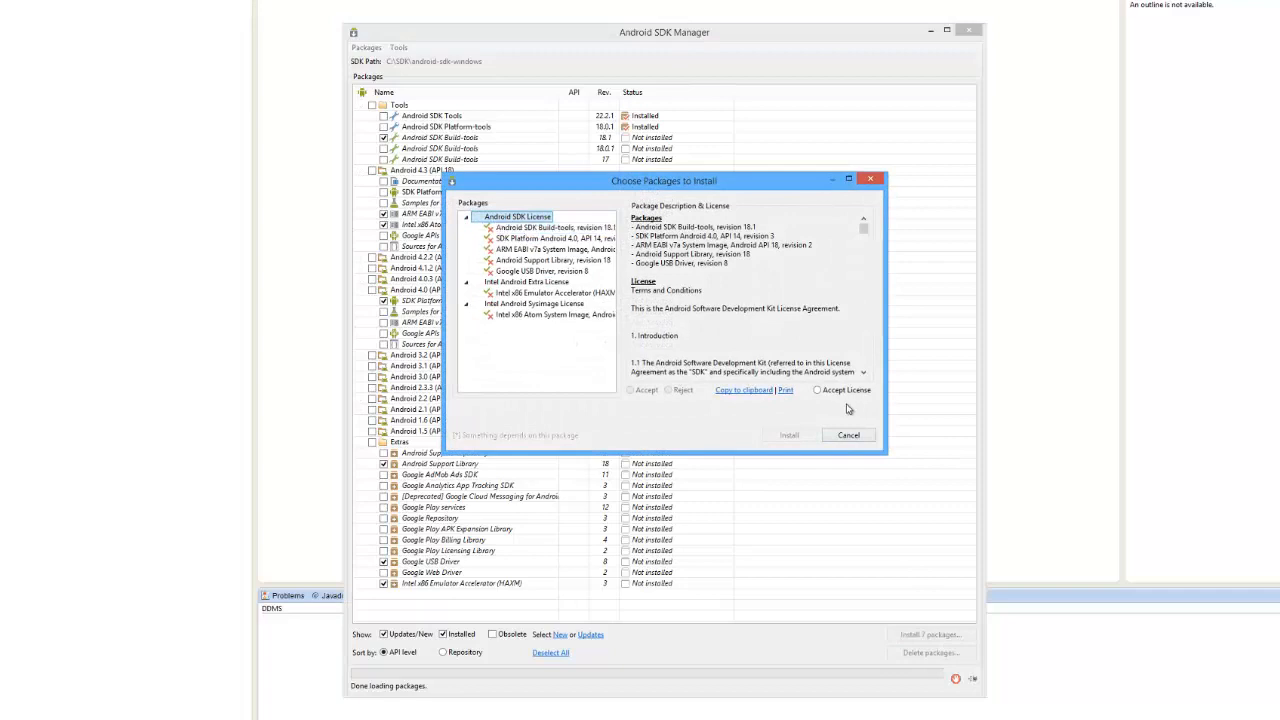
pyautogui.click(845, 391)
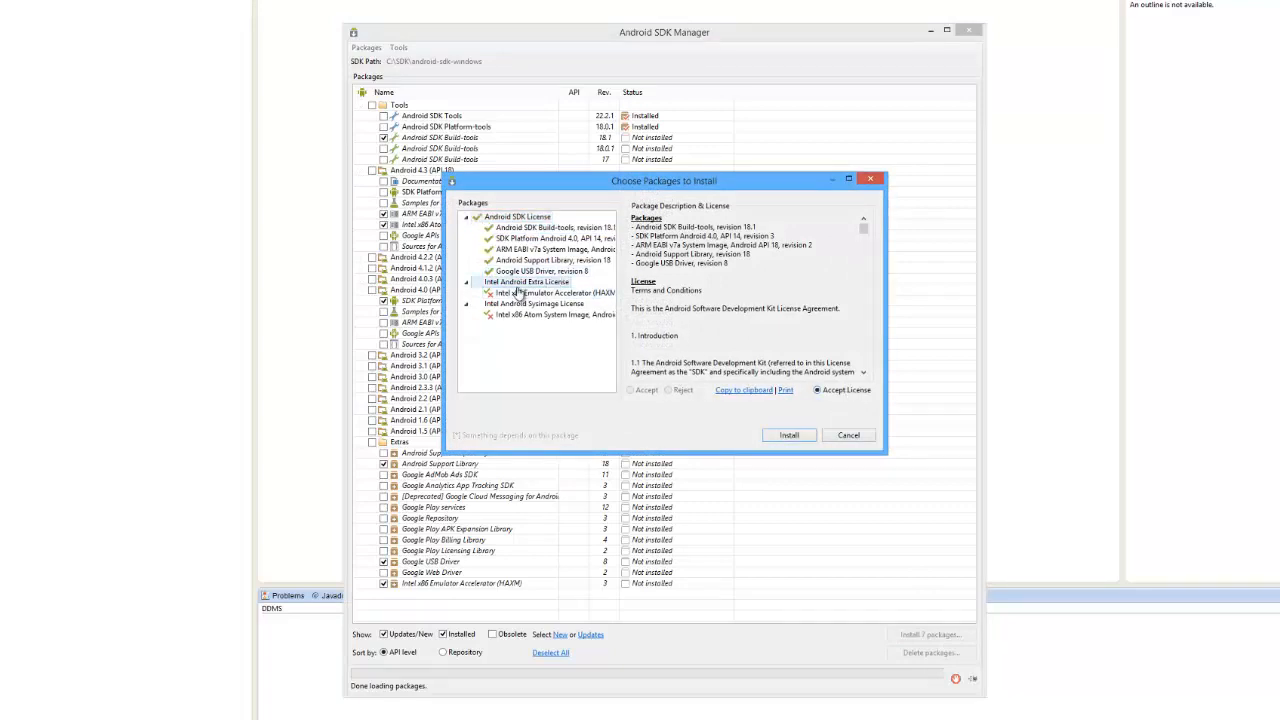
pyautogui.click(845, 390)
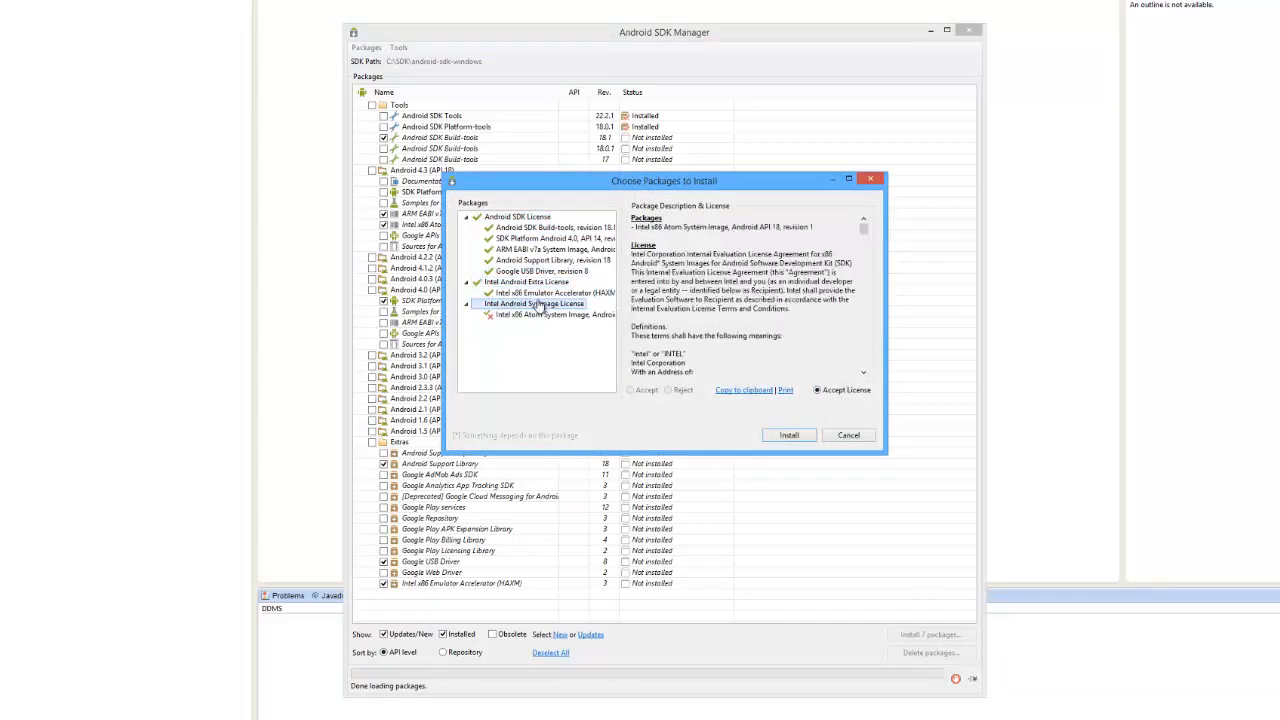
pyautogui.click(847, 390)
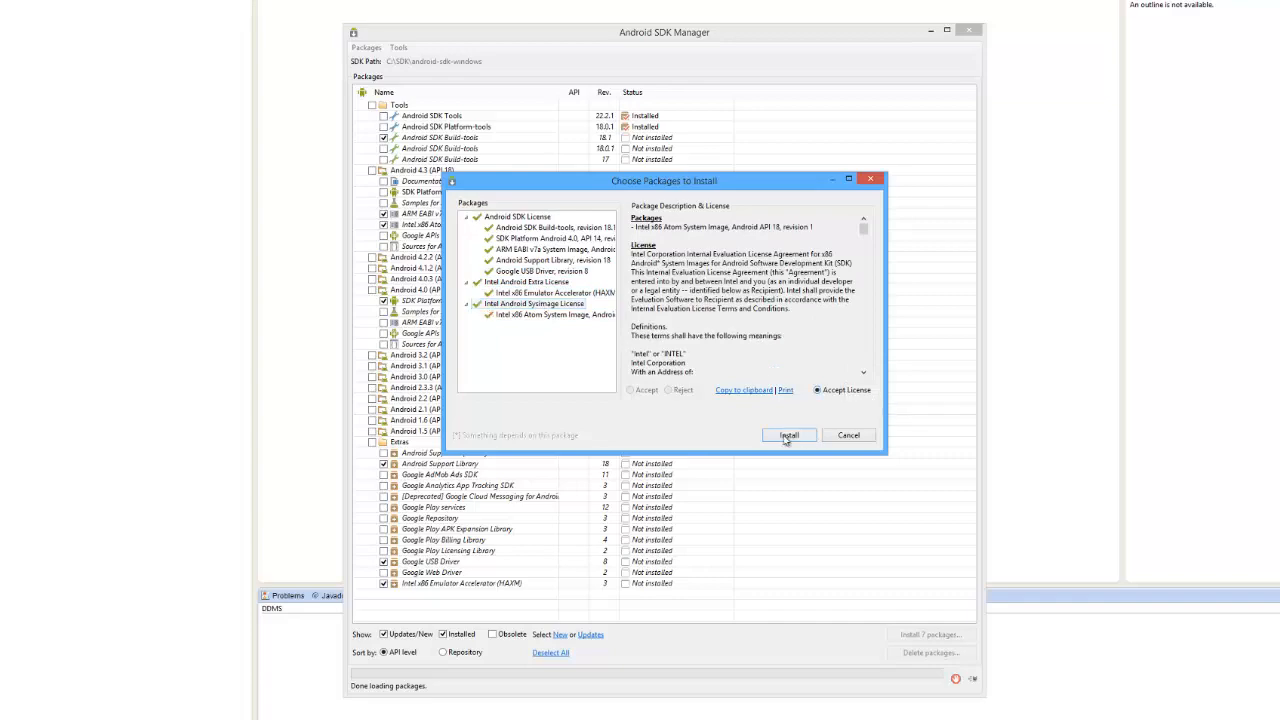
pyautogui.click(786, 437)
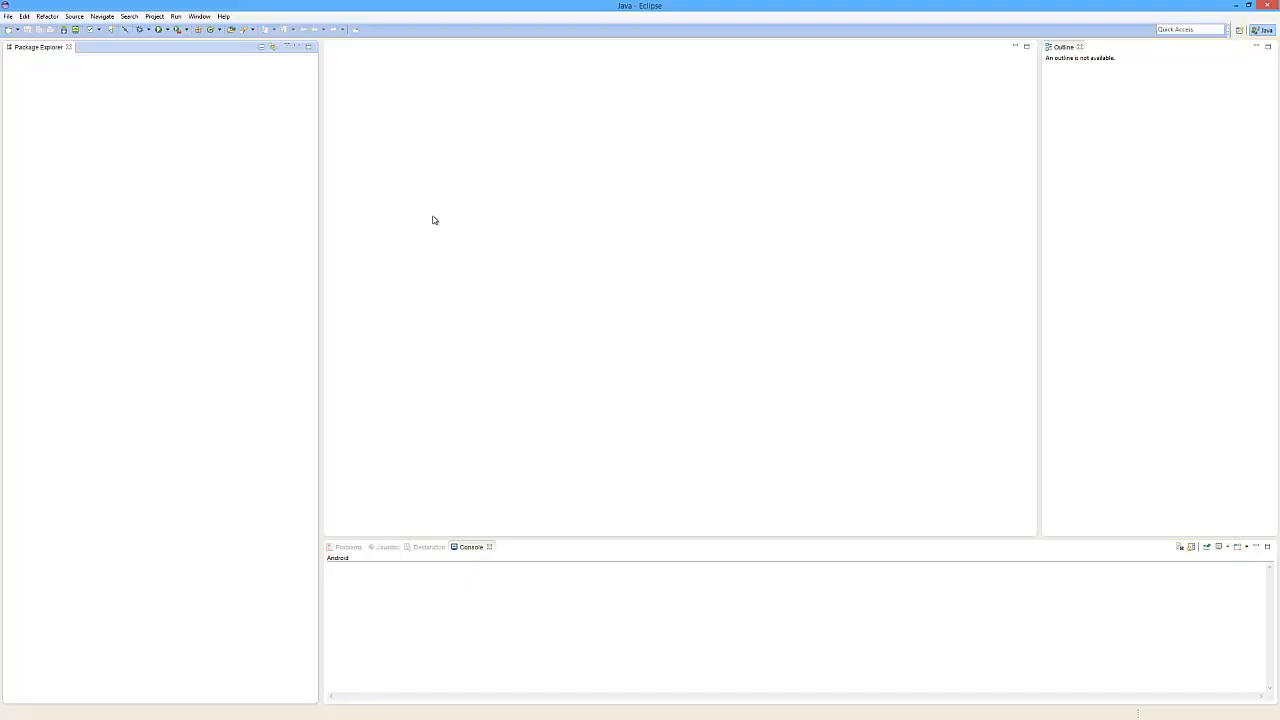
# Open the Android Virtual Device Manager and review the target options for a new virtual device, then close it
pyautogui.click(75, 30)
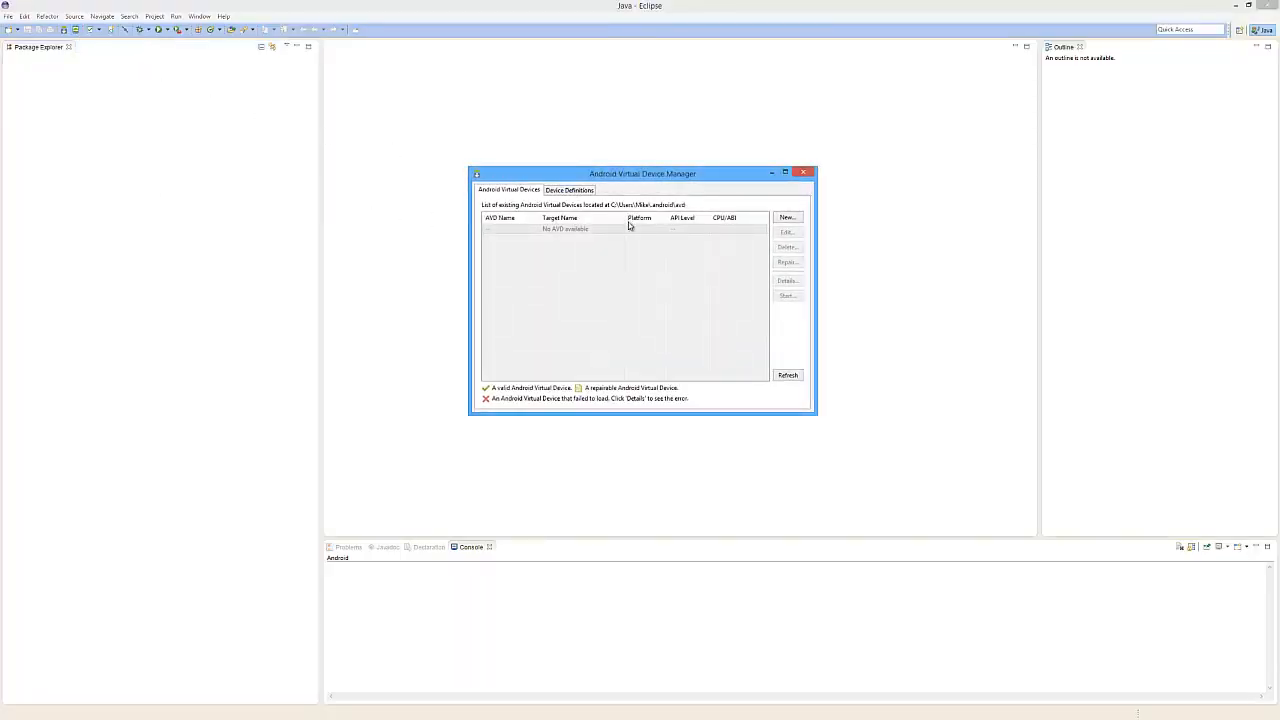
pyautogui.click(786, 218)
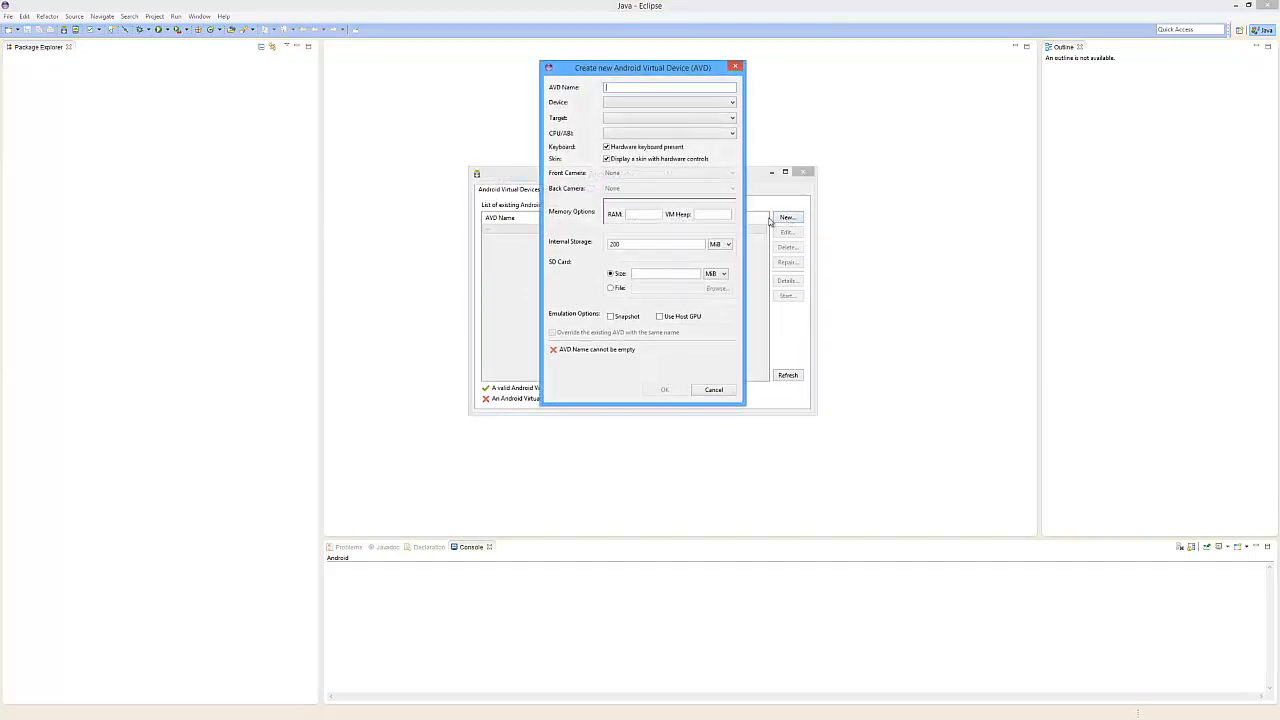
pyautogui.click(731, 119)
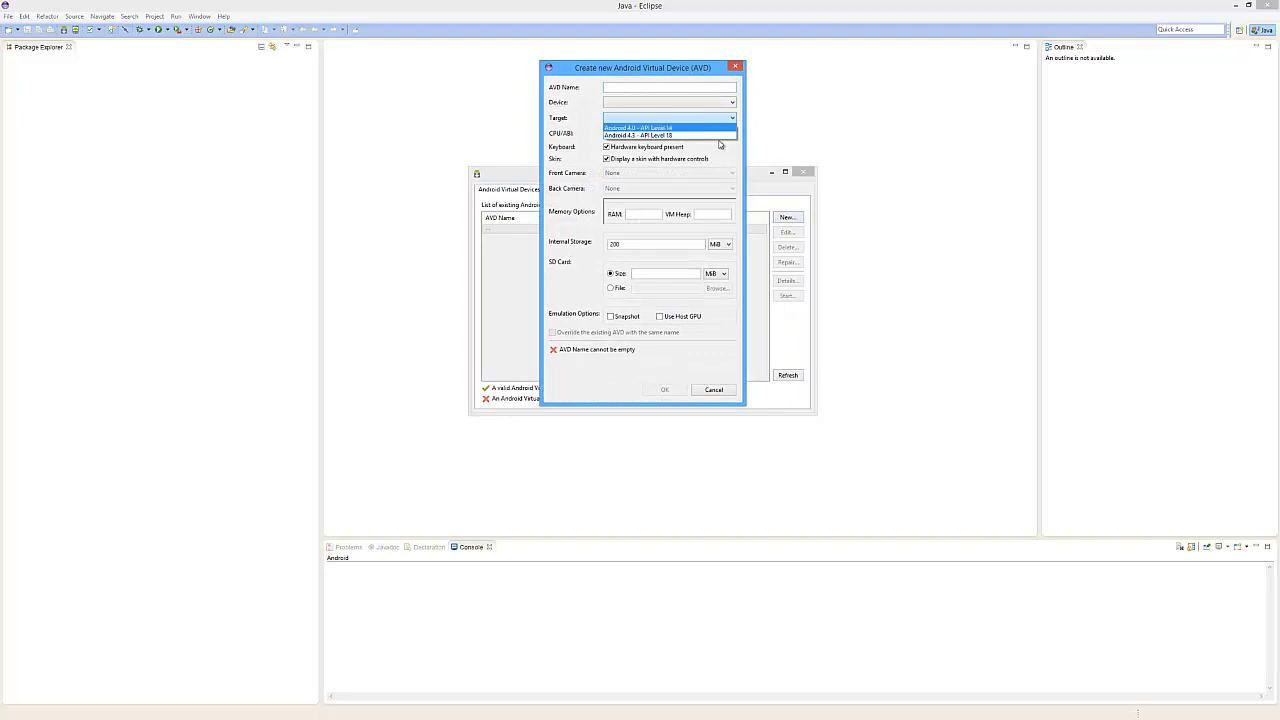
pyautogui.click(715, 120)
pyautogui.click(715, 104)
pyautogui.click(715, 105)
pyautogui.click(720, 118)
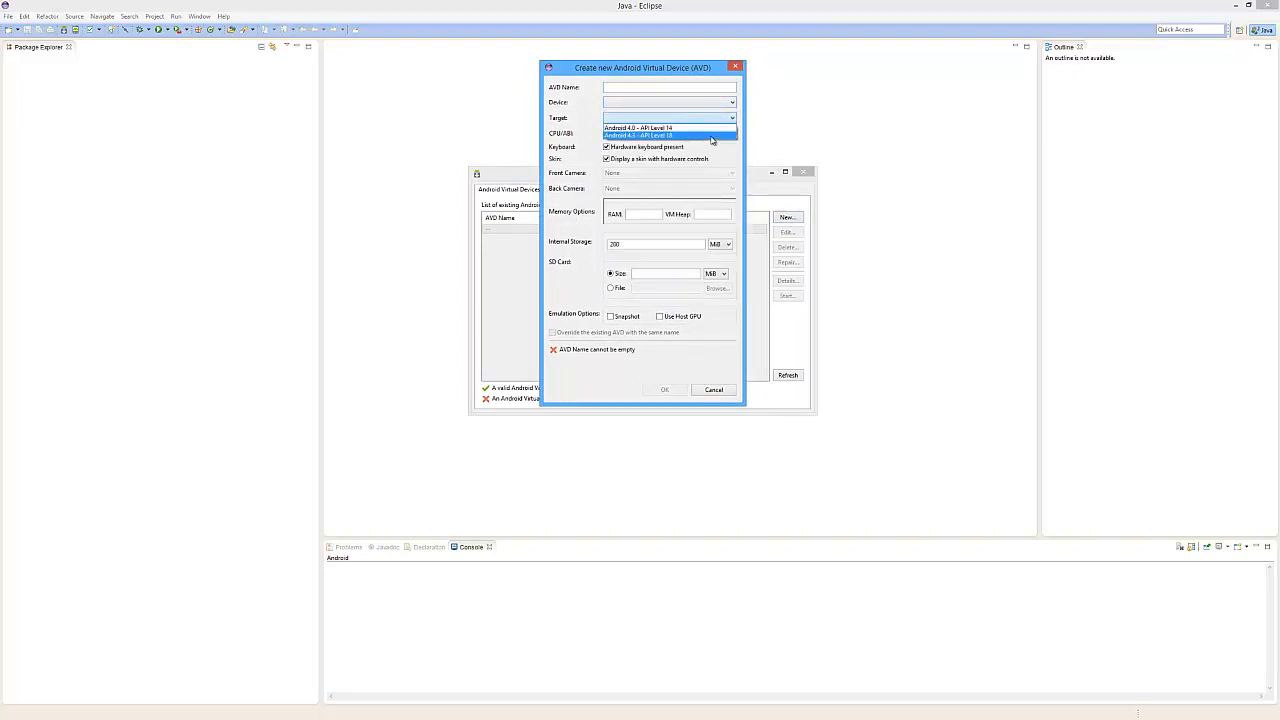
pyautogui.click(560, 117)
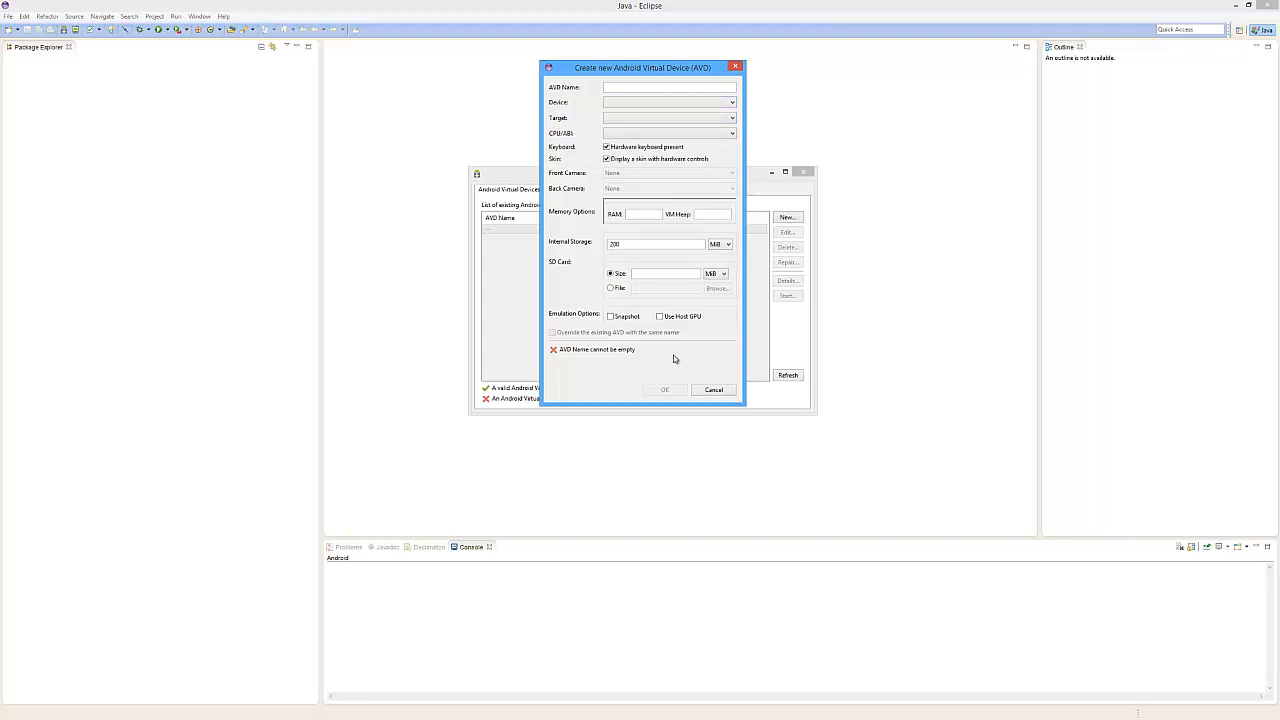
pyautogui.click(710, 389)
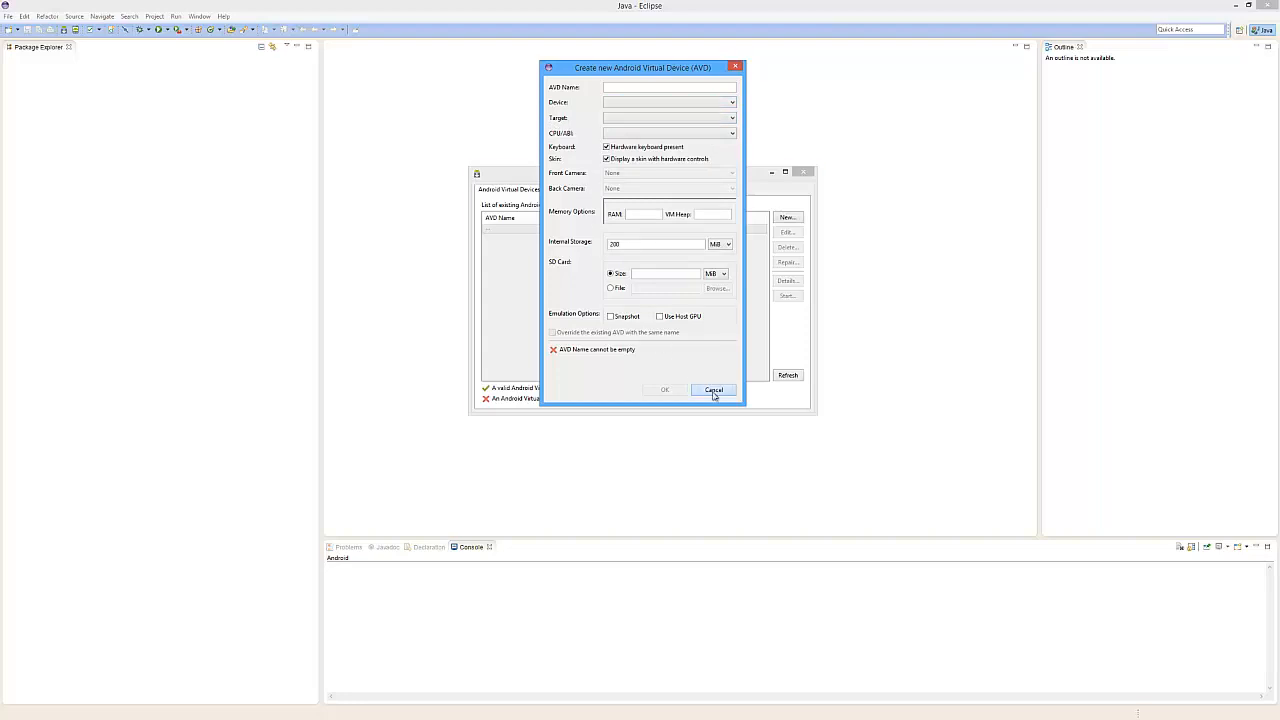
pyautogui.click(805, 173)
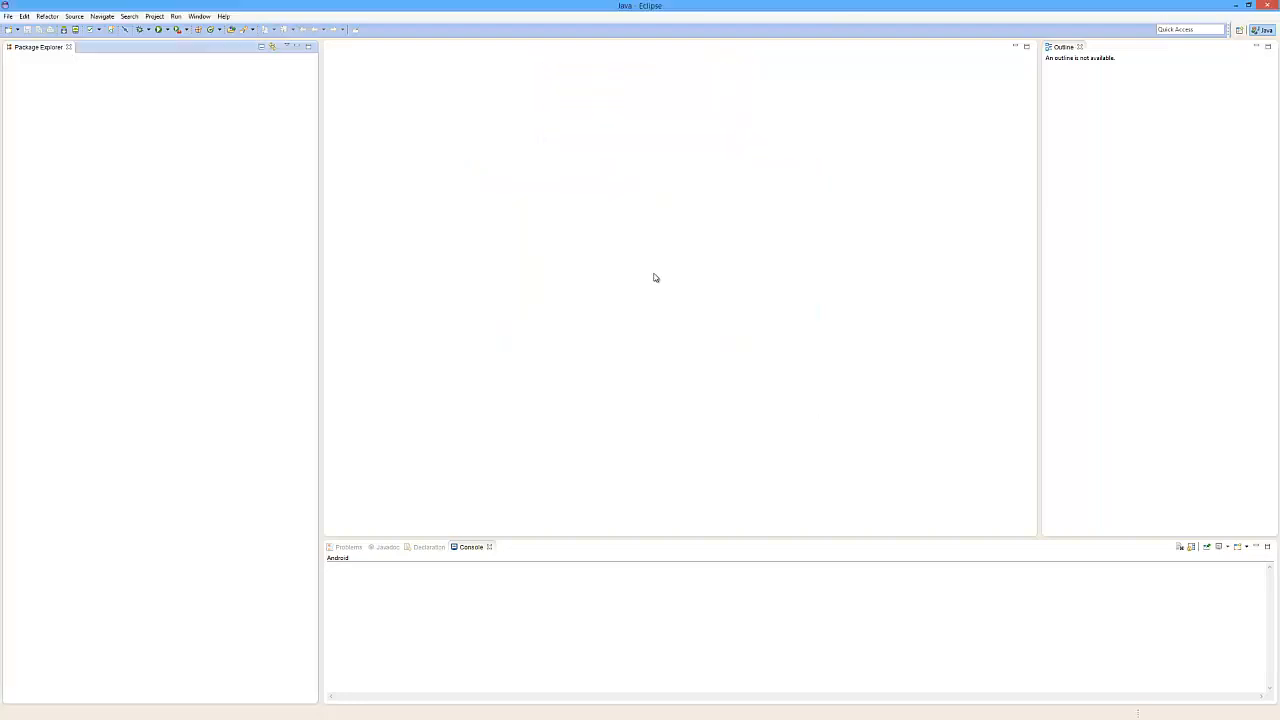
# Start a new Android Application Project from the New Project wizard
pyautogui.click(12, 16)
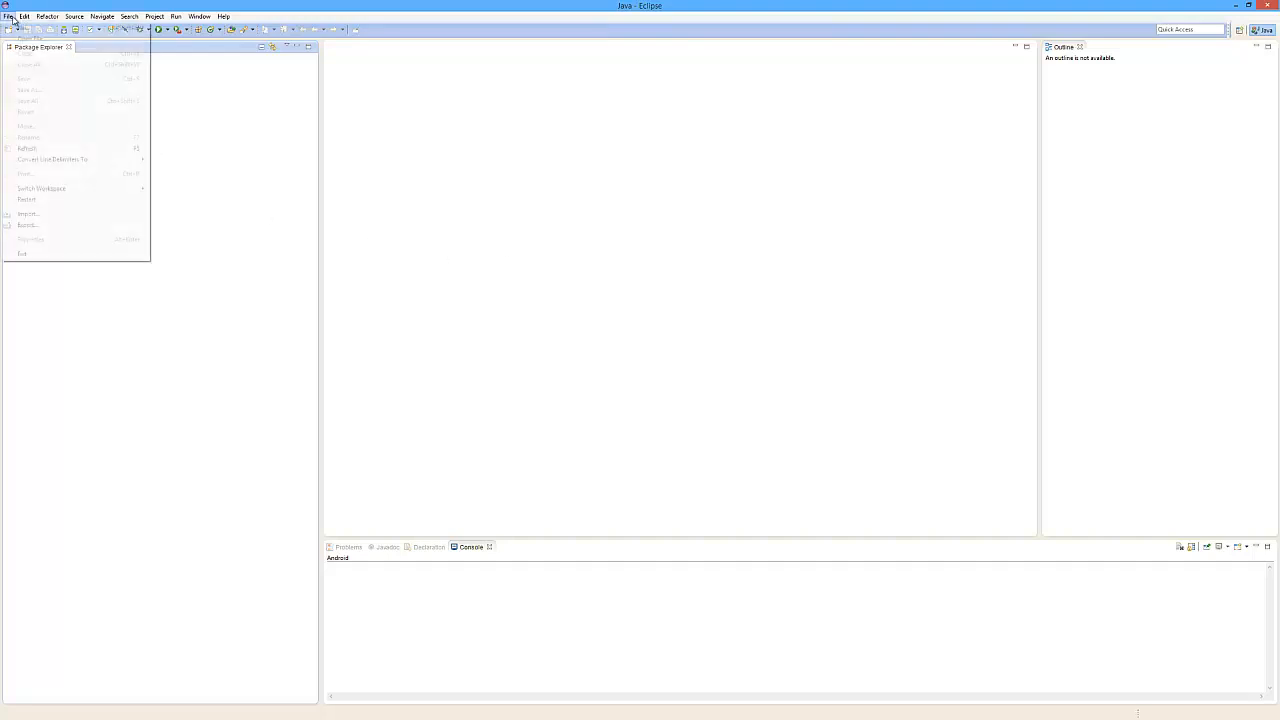
pyautogui.moveTo(27, 31)
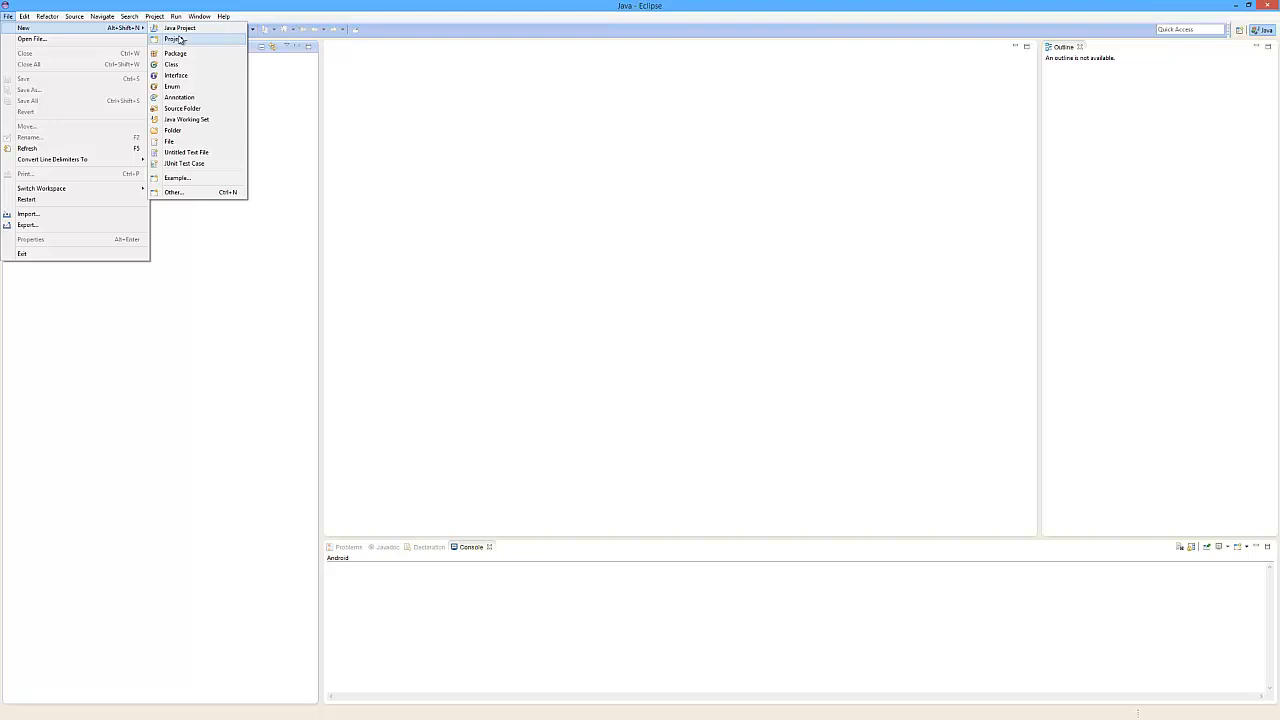
pyautogui.click(180, 39)
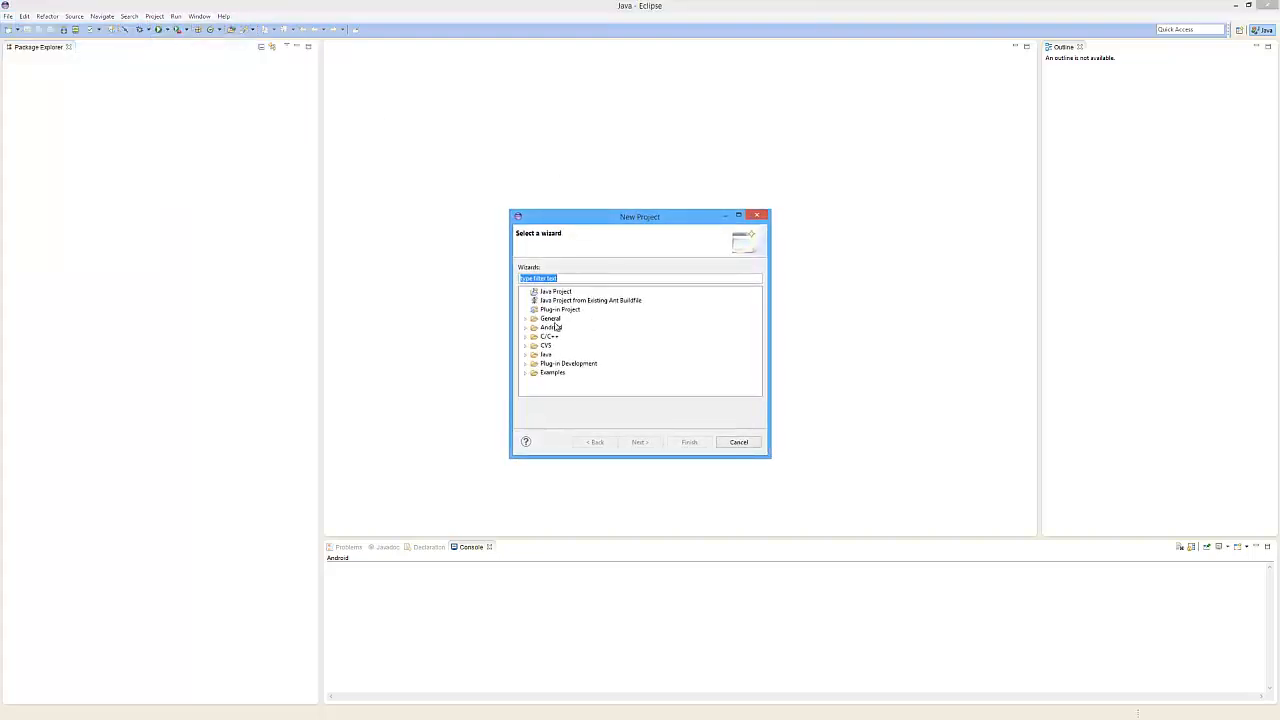
pyautogui.click(526, 327)
pyautogui.click(576, 337)
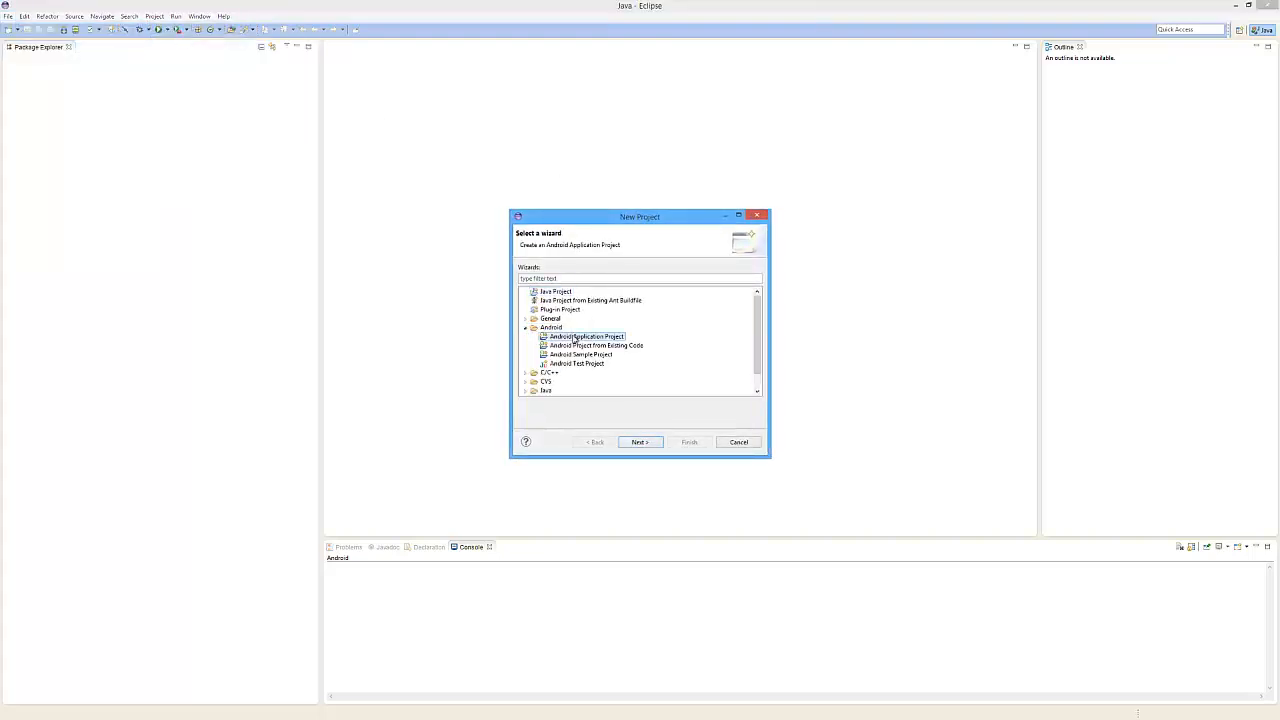
pyautogui.click(638, 442)
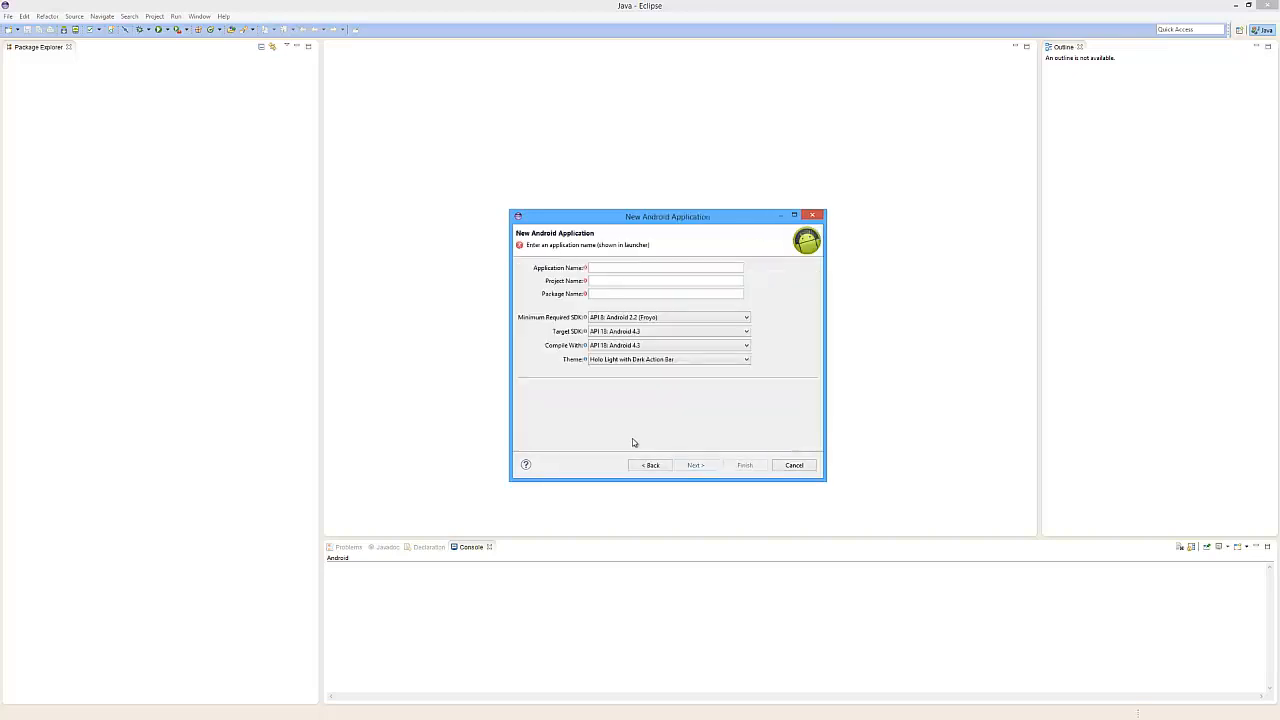
# Name the application Test and continue to the project configuration page
pyautogui.click(606, 268)
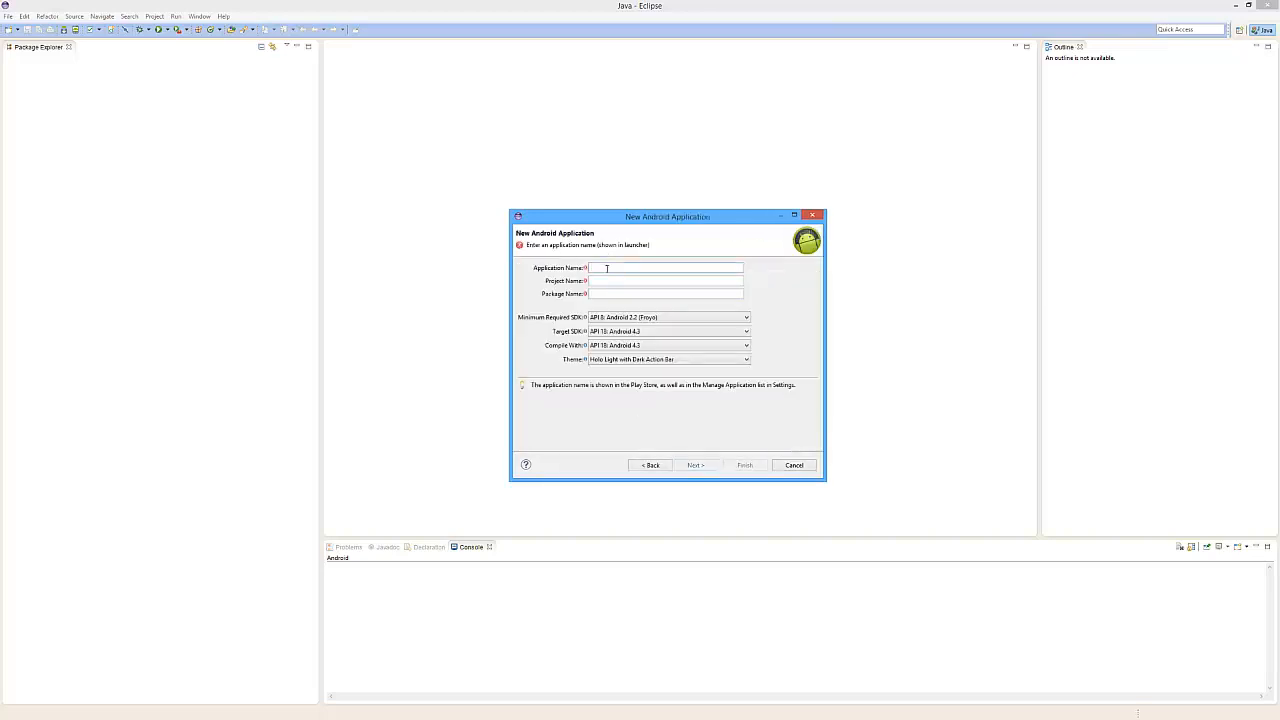
pyautogui.write('TEs')
pyautogui.press('Tab')
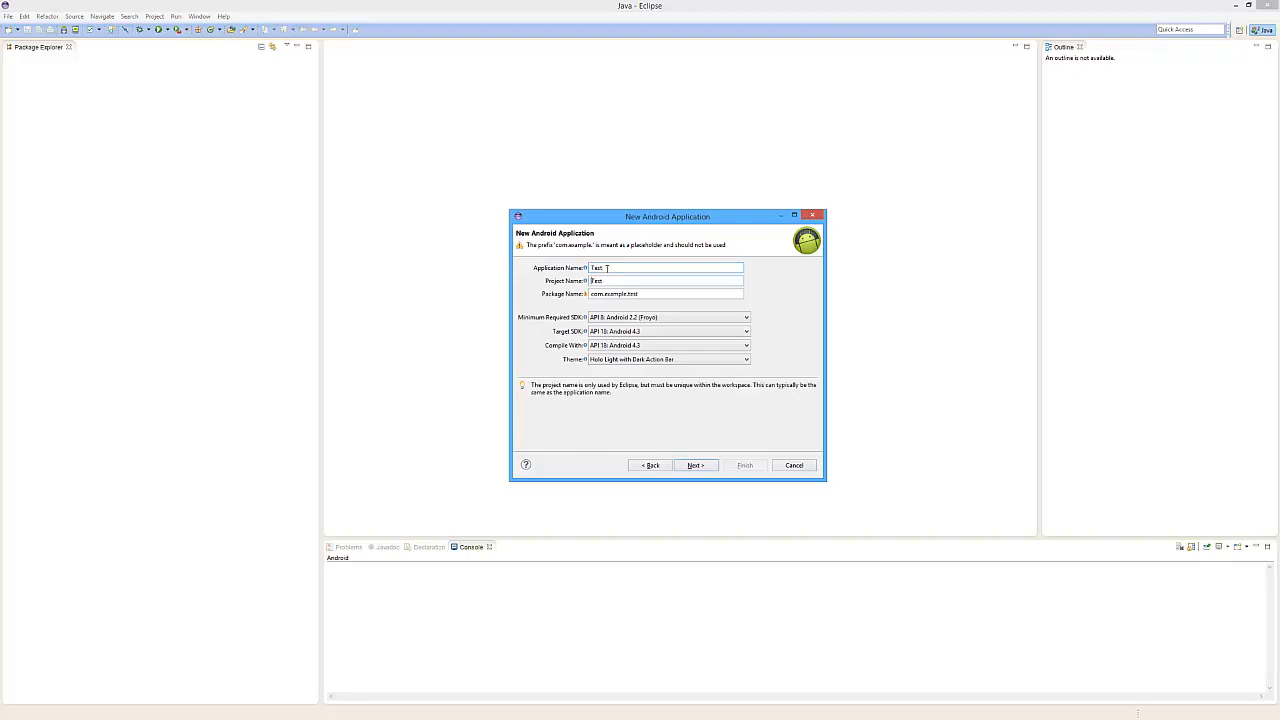
pyautogui.click(696, 466)
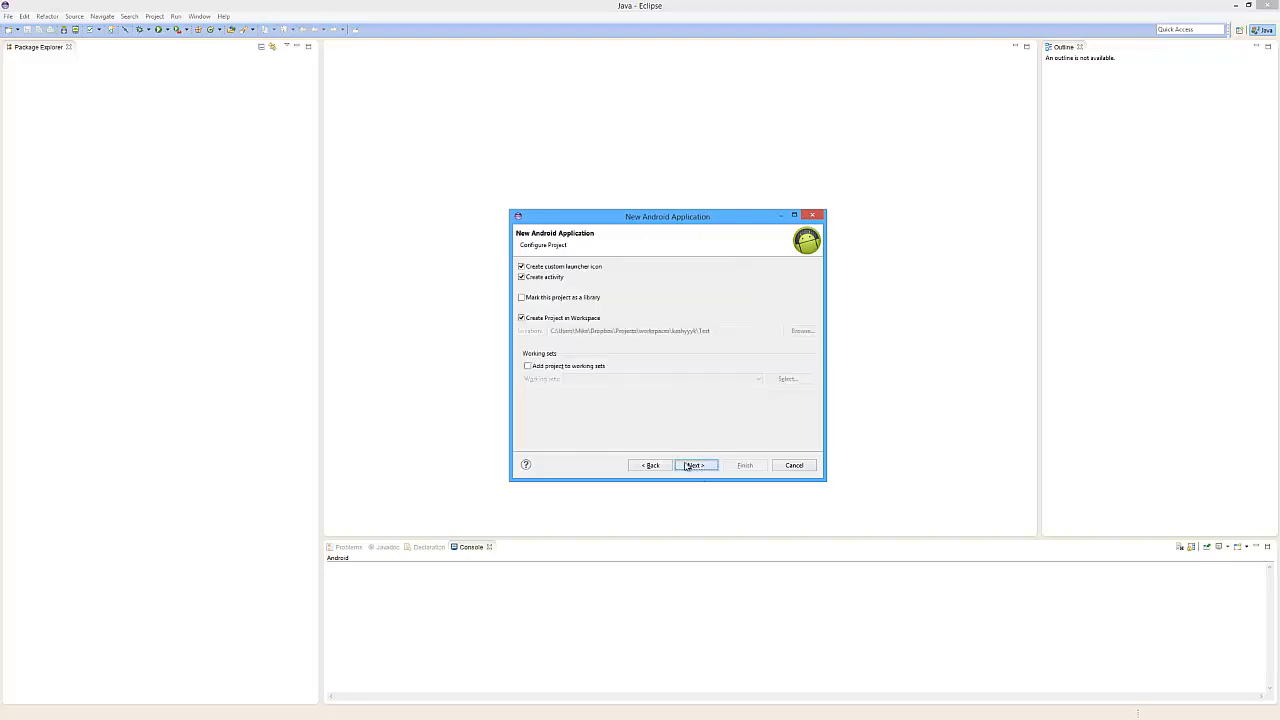
# Turn off the custom launcher icon and finish the project with a Blank Activity named MainActivity
pyautogui.click(521, 266)
pyautogui.click(696, 466)
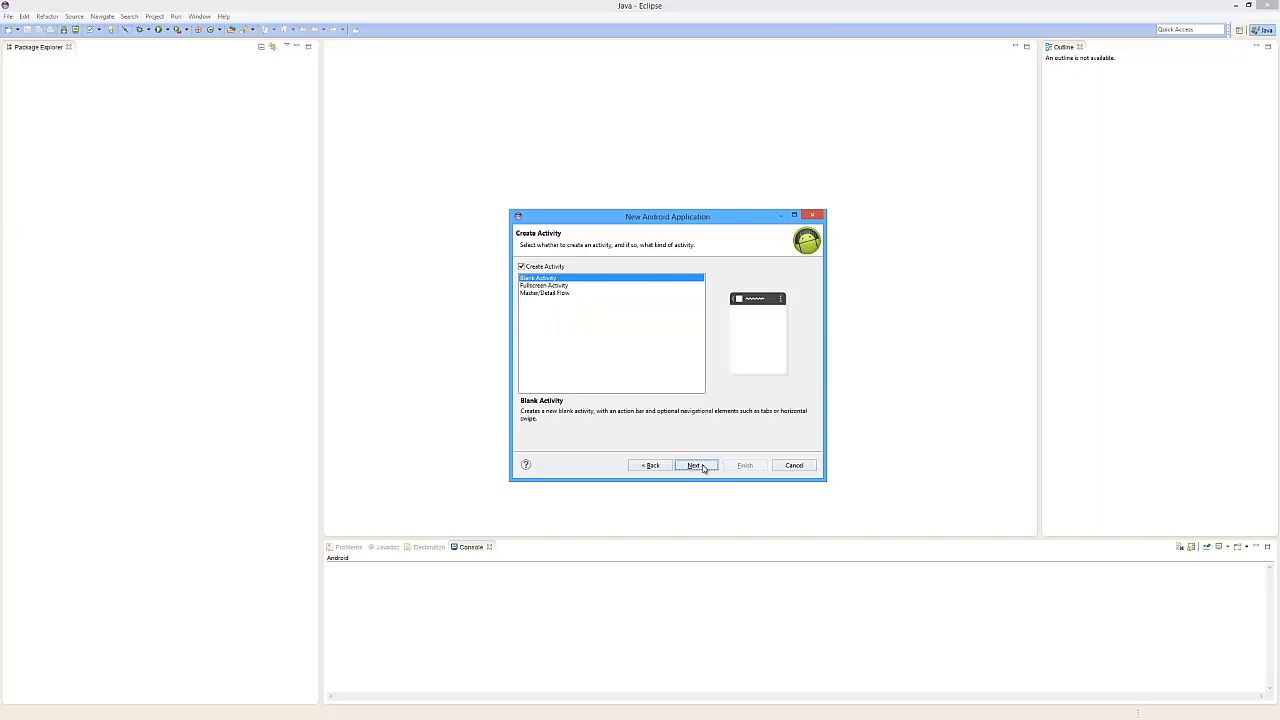
pyautogui.click(701, 465)
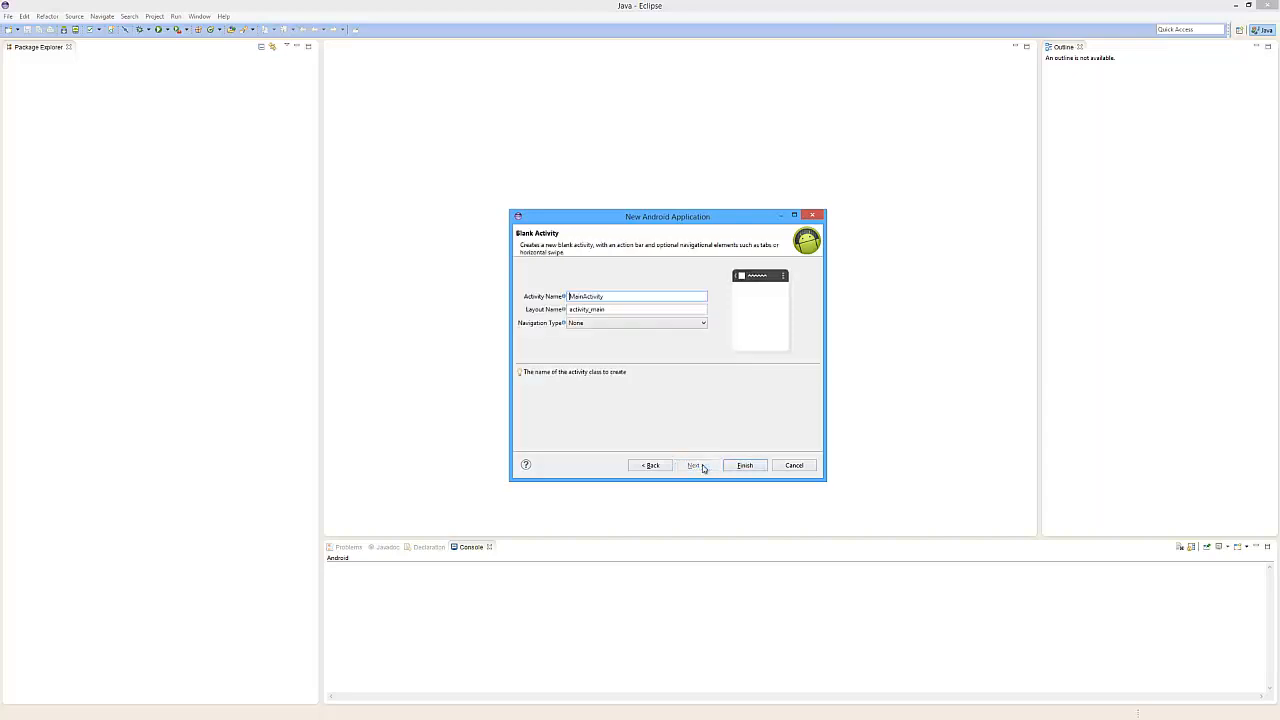
pyautogui.click(738, 466)
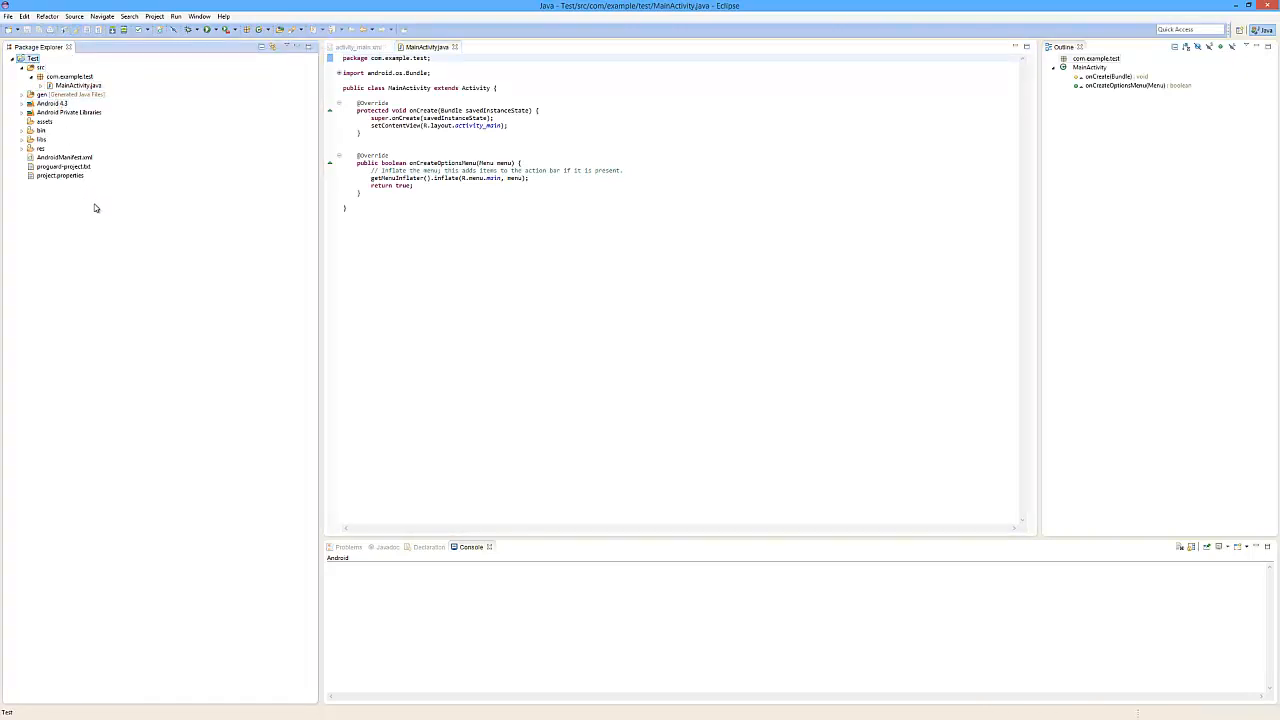
# Open the project's AndroidManifest.xml and the MainActivity class to inspect them
pyautogui.doubleClick(78, 158)
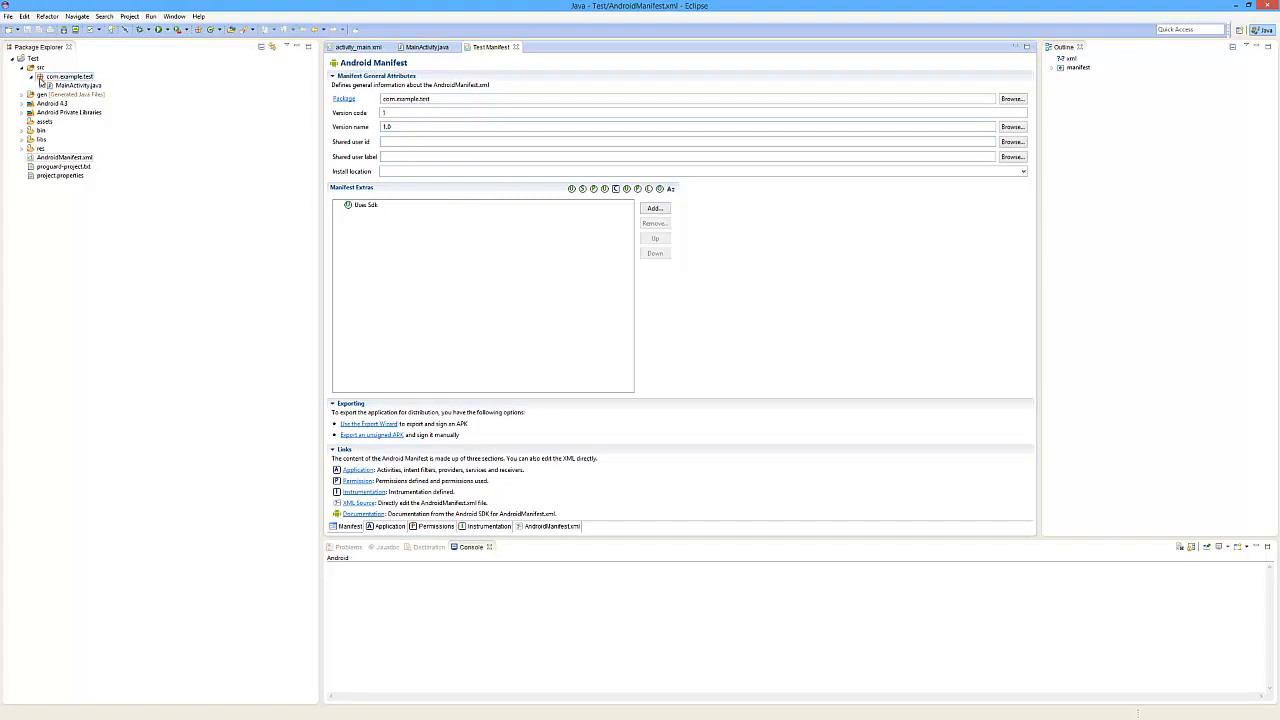
pyautogui.click(41, 86)
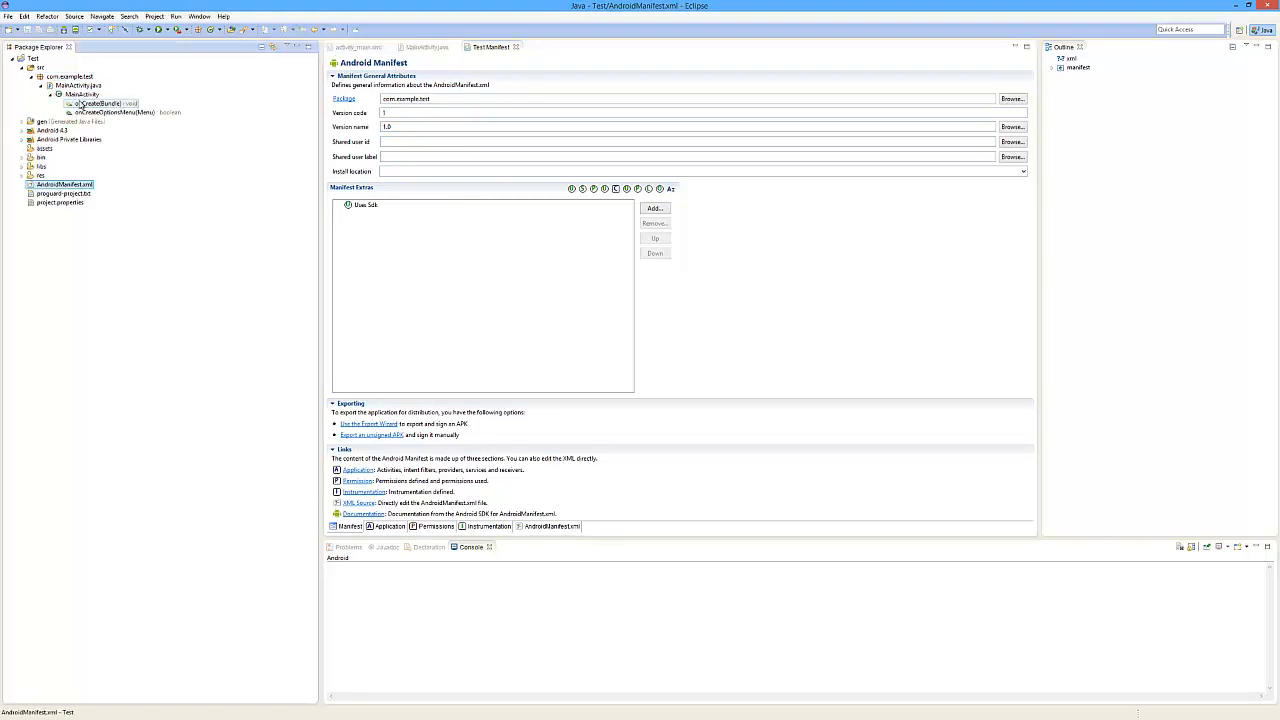
pyautogui.doubleClick(81, 94)
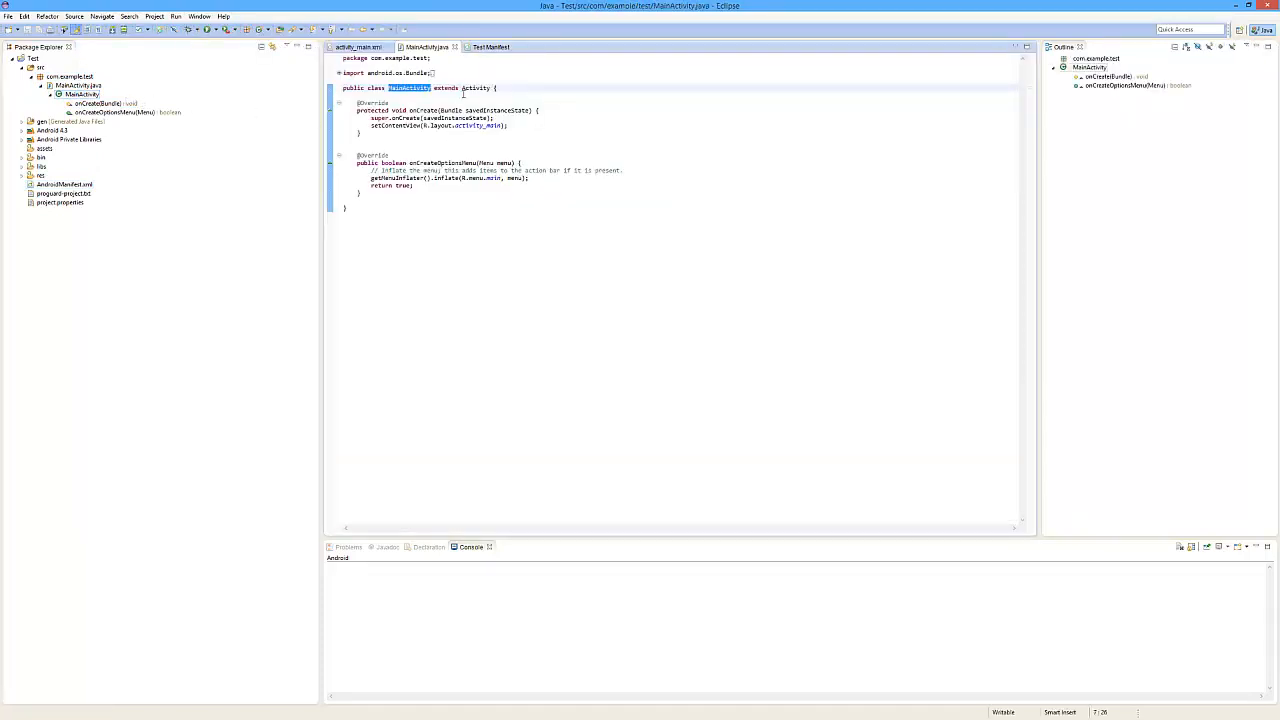
pyautogui.moveTo(467, 91)
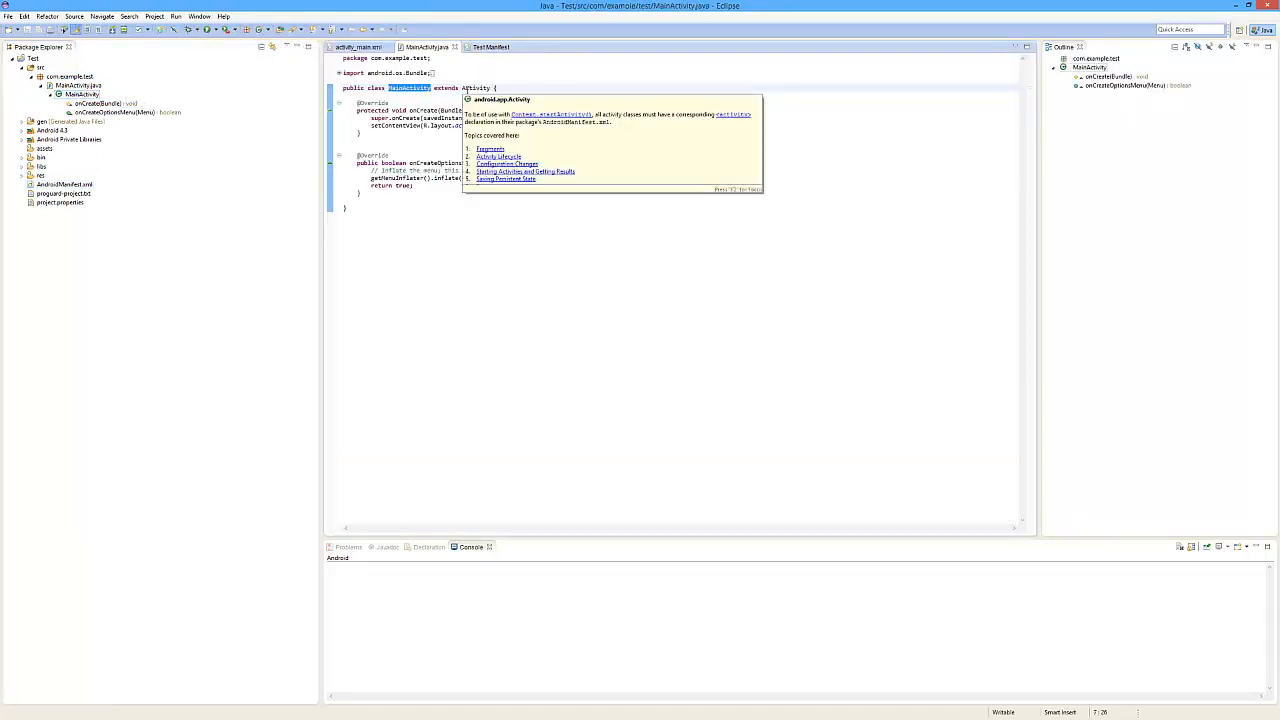